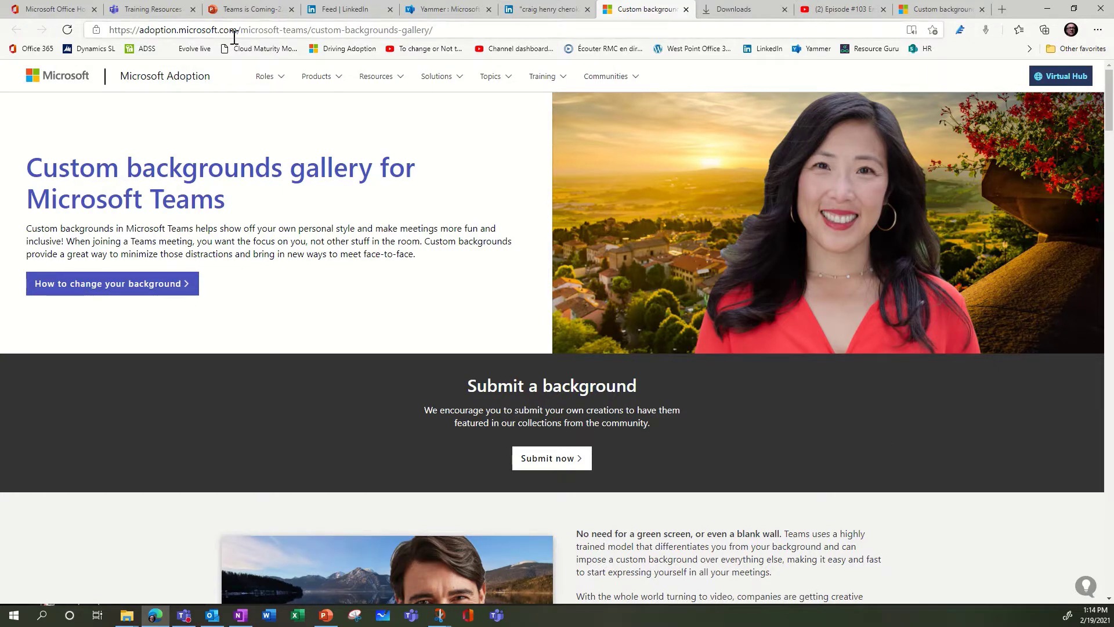
- Insert user-submitted-background-15.jpg from Pictures\Background onto slide 1 of the presentation
{"action": "scroll", "coordinate": [440, 371], "scroll_direction": "down", "scroll_amount": 7}
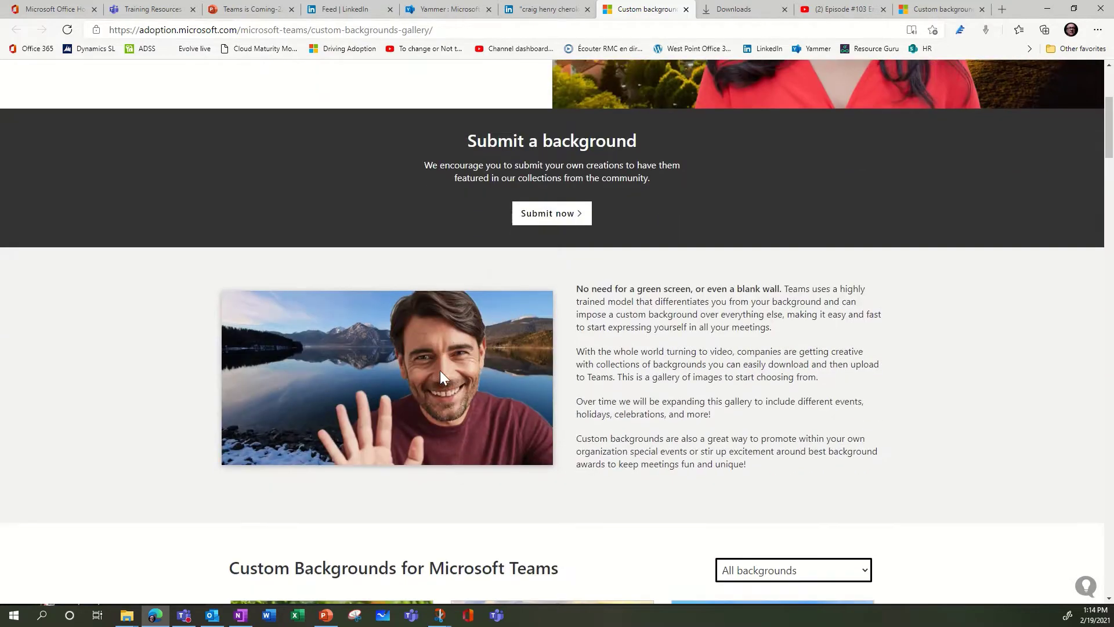
{"action": "scroll", "coordinate": [443, 371], "scroll_direction": "down", "scroll_amount": 3}
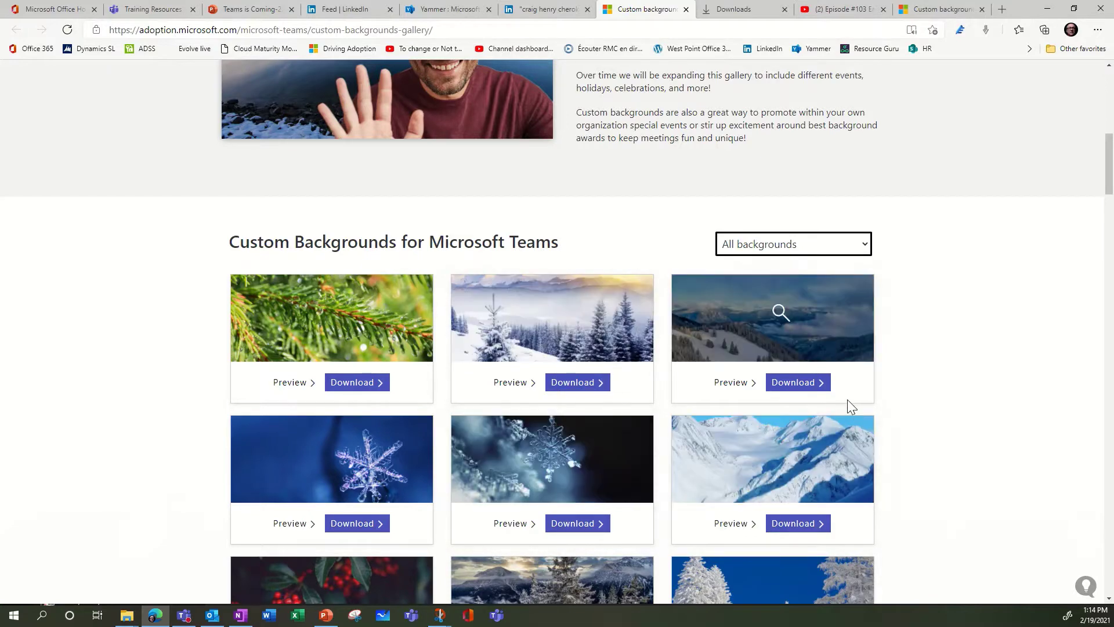
{"action": "scroll", "coordinate": [898, 424], "scroll_direction": "up", "scroll_amount": 7}
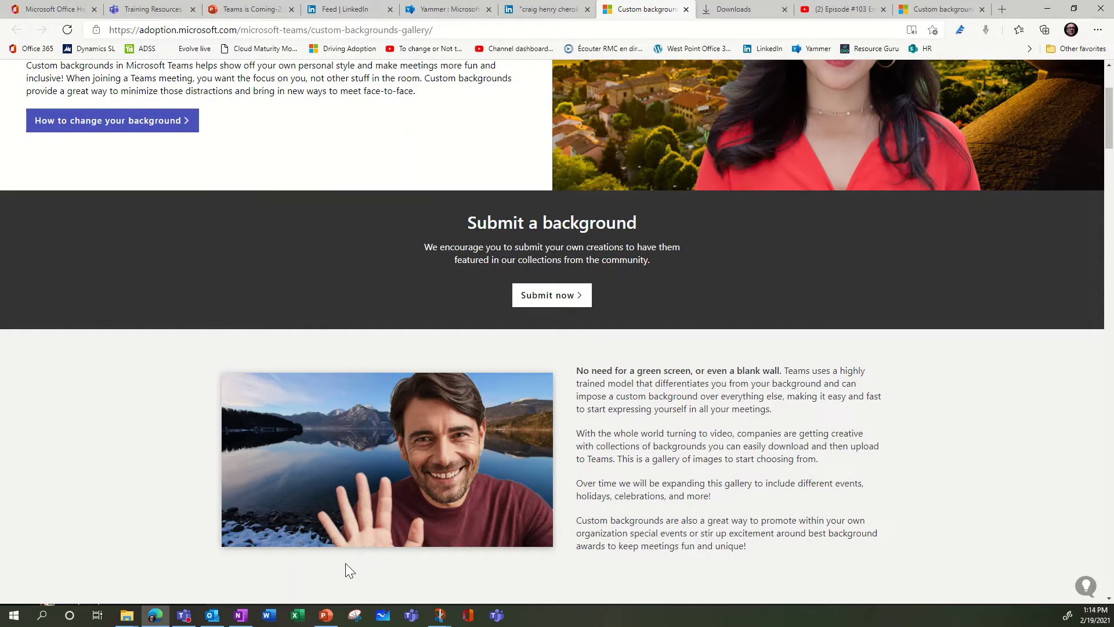
{"action": "left_click", "coordinate": [326, 616]}
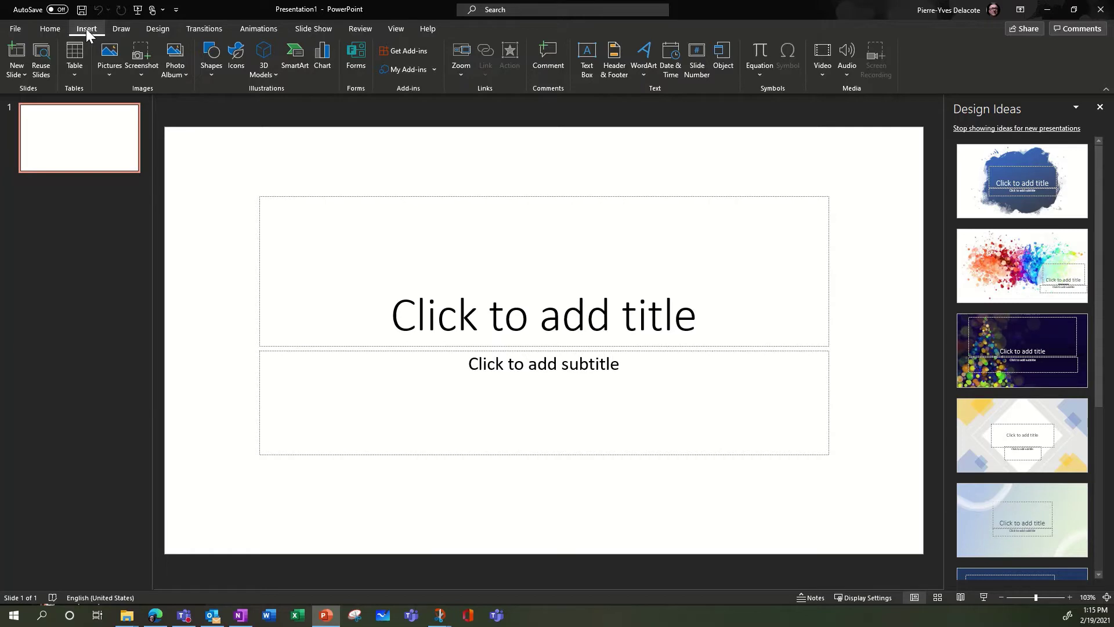
{"action": "left_click", "coordinate": [111, 70]}
{"action": "left_click", "coordinate": [141, 111]}
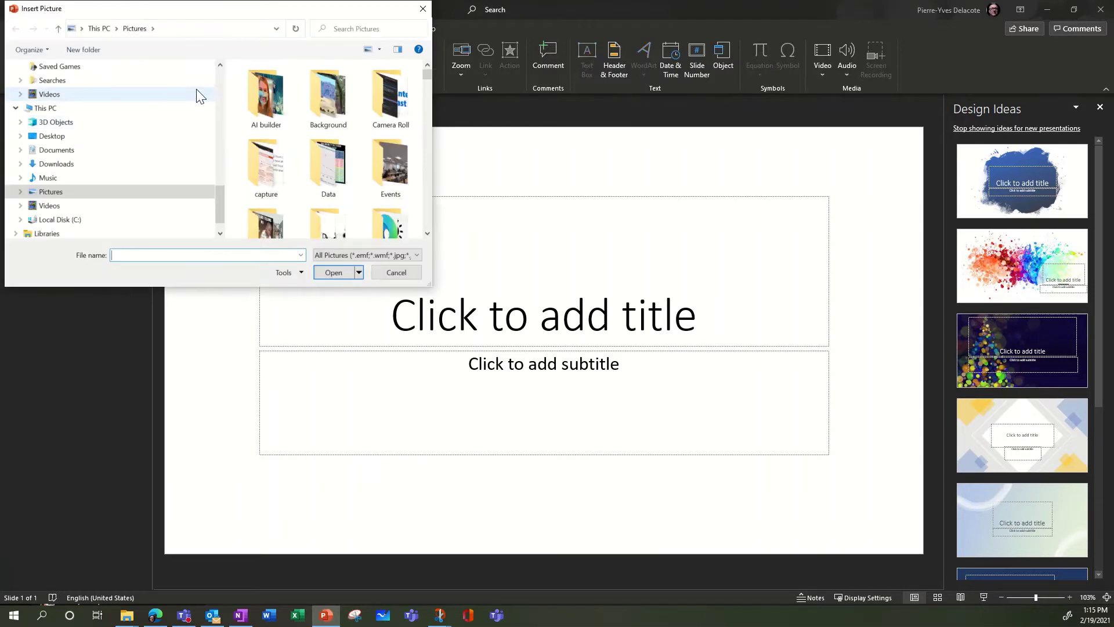
{"action": "scroll", "coordinate": [218, 72], "scroll_direction": "up", "scroll_amount": 2}
{"action": "scroll", "coordinate": [218, 72], "scroll_direction": "up", "scroll_amount": 3}
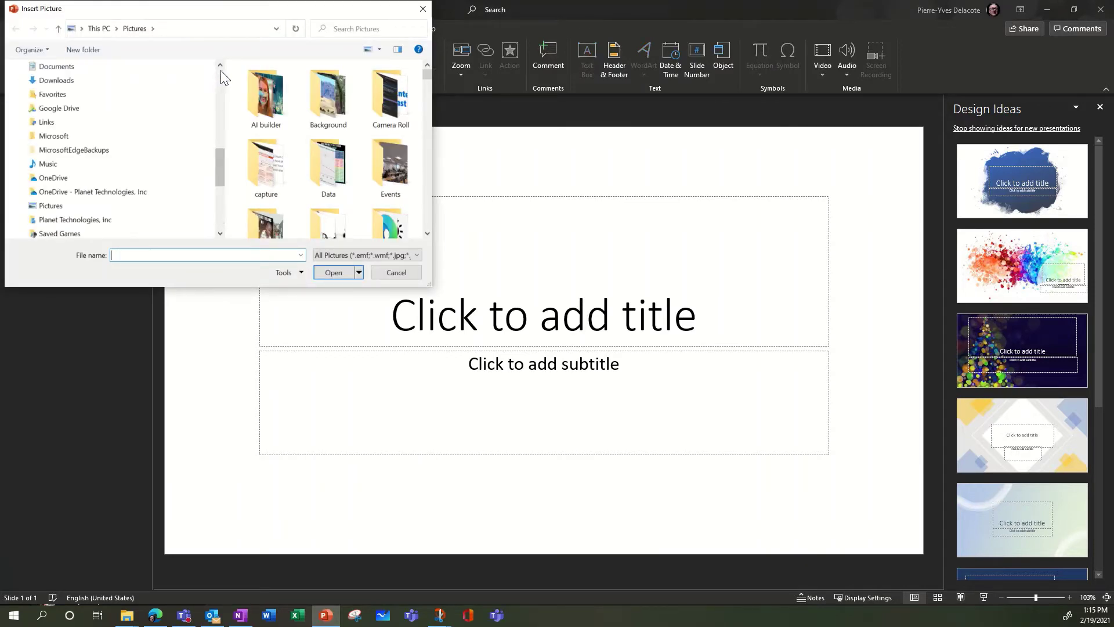
{"action": "left_click_drag", "start_coordinate": [221, 123], "coordinate": [219, 67]}
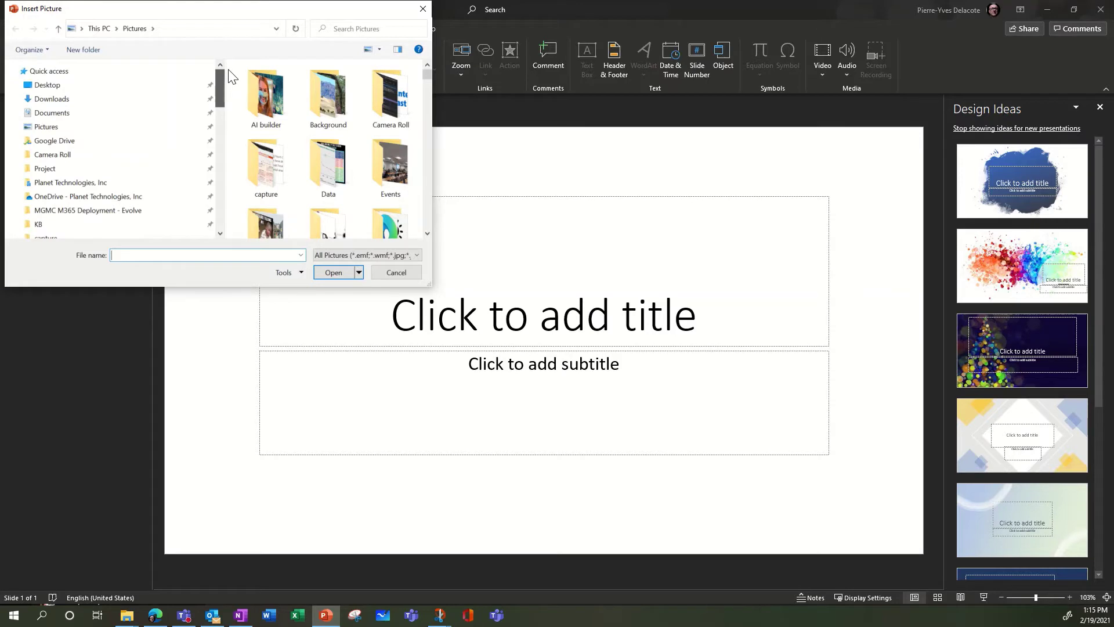
{"action": "double_click", "coordinate": [325, 99]}
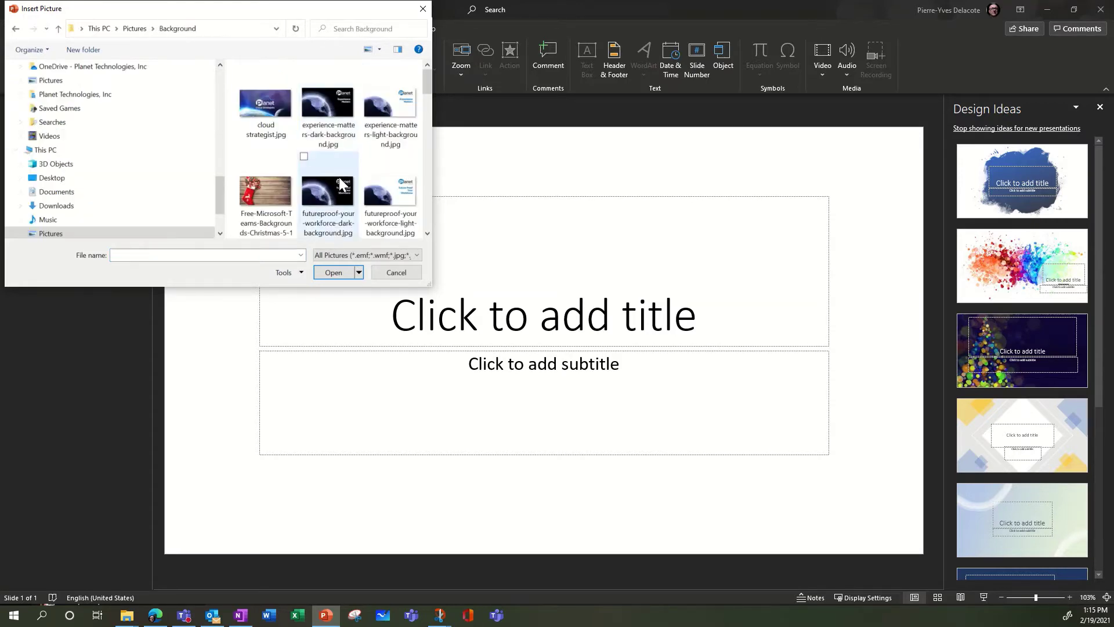
{"action": "scroll", "coordinate": [336, 175], "scroll_direction": "down", "scroll_amount": 5}
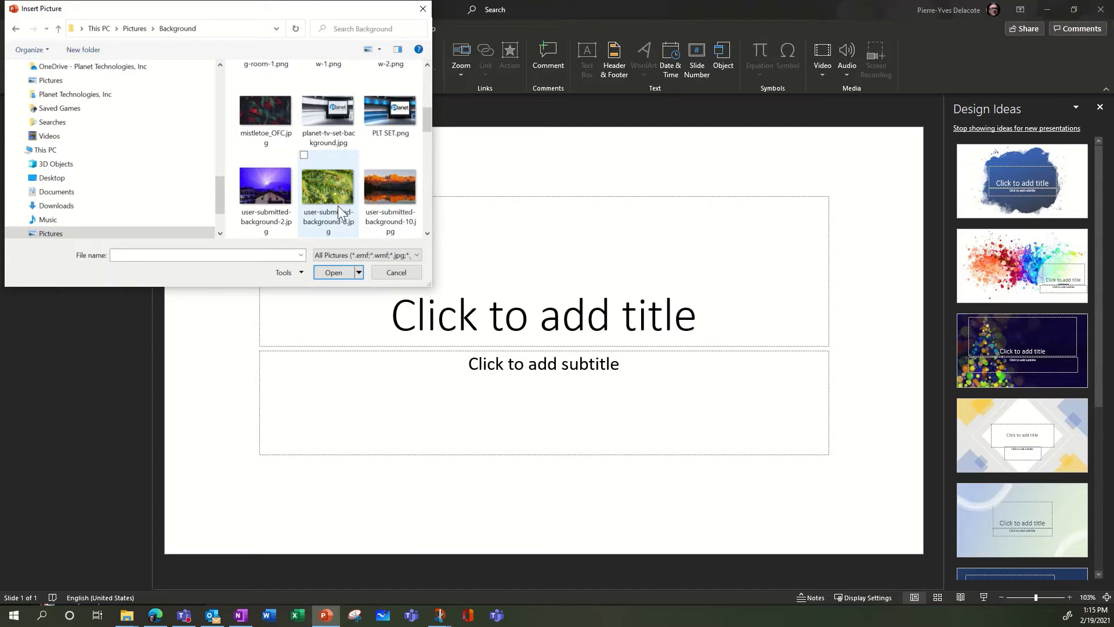
{"action": "scroll", "coordinate": [345, 179], "scroll_direction": "down", "scroll_amount": 1}
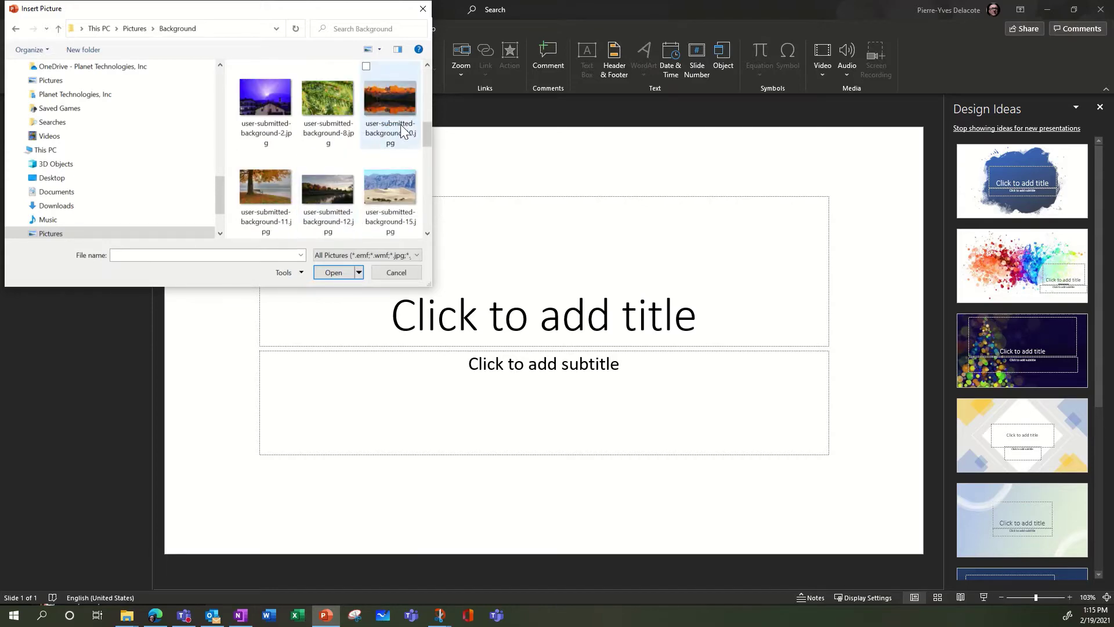
{"action": "double_click", "coordinate": [394, 182]}
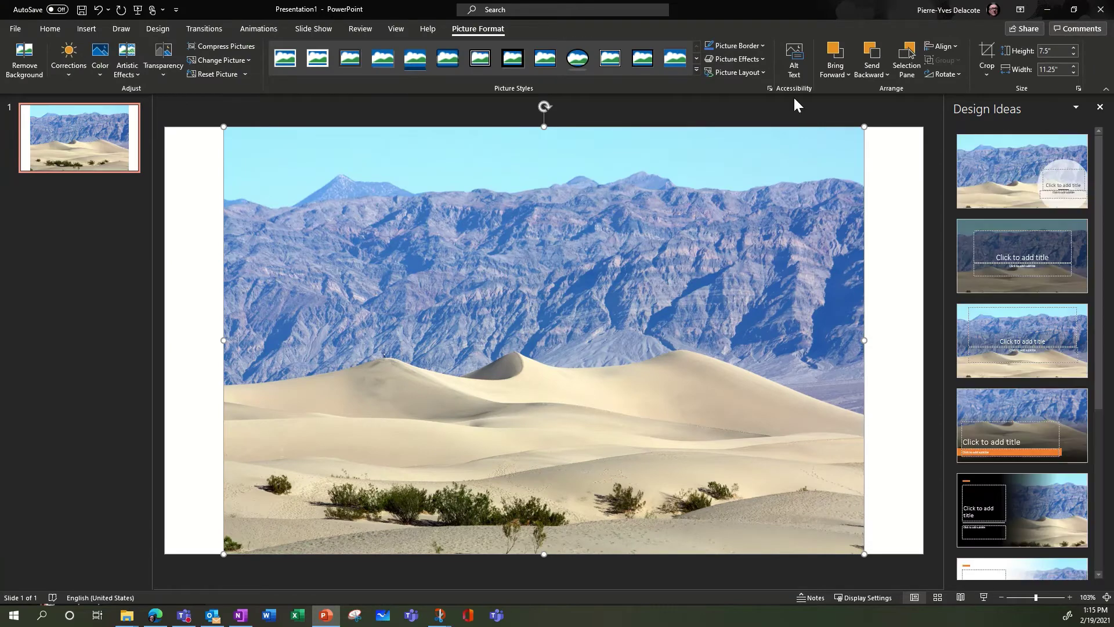
- Apply the first Design Ideas layout to slide 1, then browse more design ideas
{"action": "left_click", "coordinate": [157, 29]}
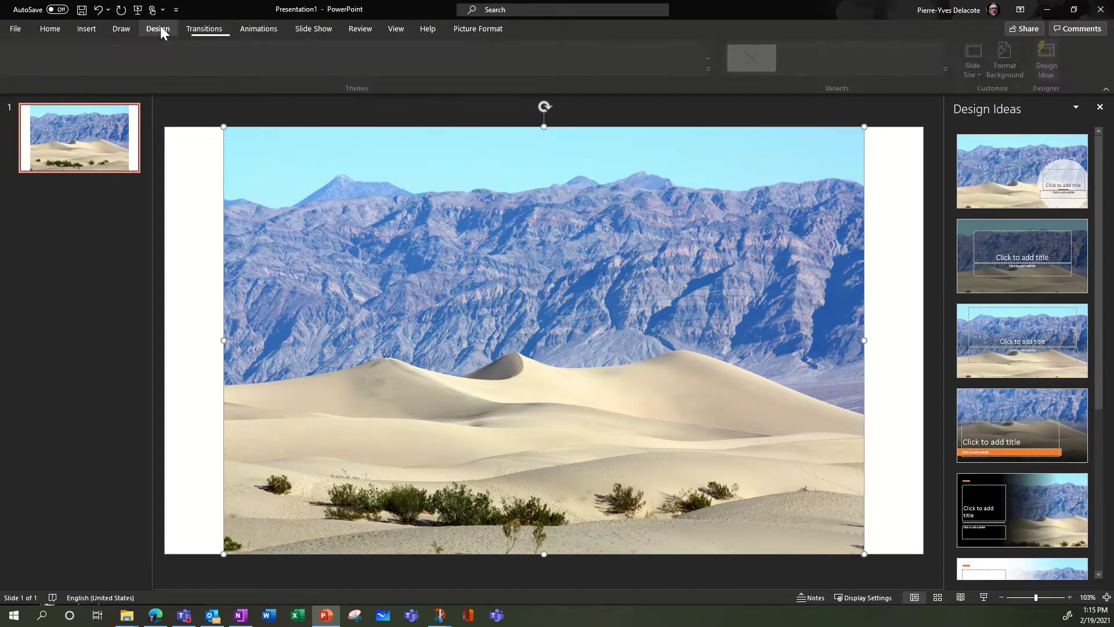
{"action": "left_click", "coordinate": [1020, 155]}
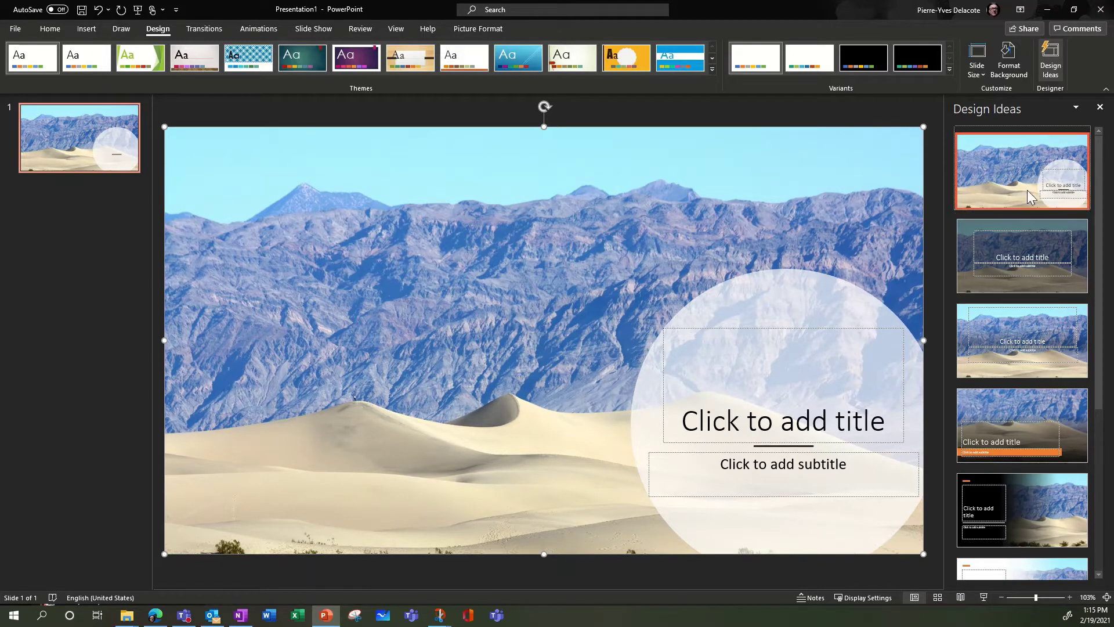
{"action": "scroll", "coordinate": [1057, 328], "scroll_direction": "down", "scroll_amount": 2}
{"action": "scroll", "coordinate": [1055, 338], "scroll_direction": "down", "scroll_amount": 4}
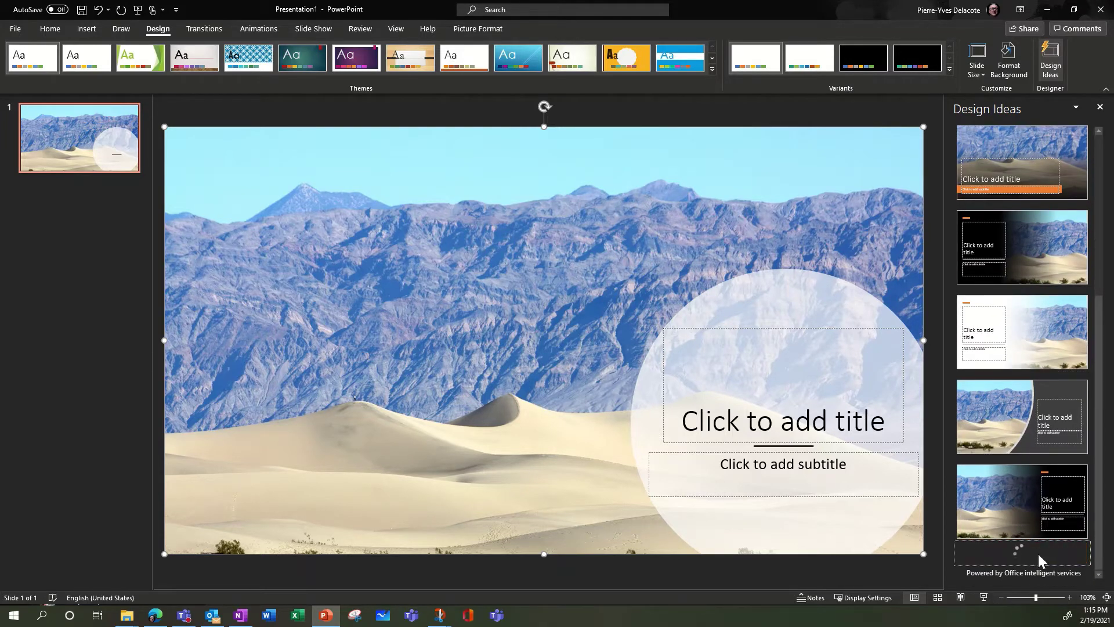
{"action": "left_click", "coordinate": [1039, 556]}
{"action": "scroll", "coordinate": [1029, 526], "scroll_direction": "down", "scroll_amount": 3}
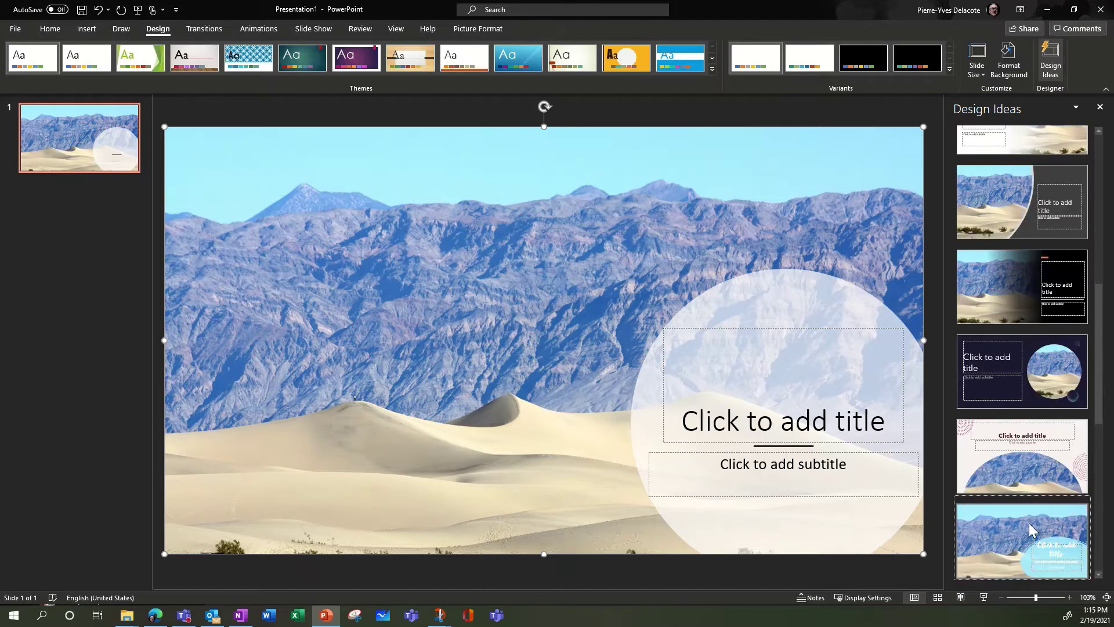
{"action": "scroll", "coordinate": [1019, 497], "scroll_direction": "down", "scroll_amount": 1}
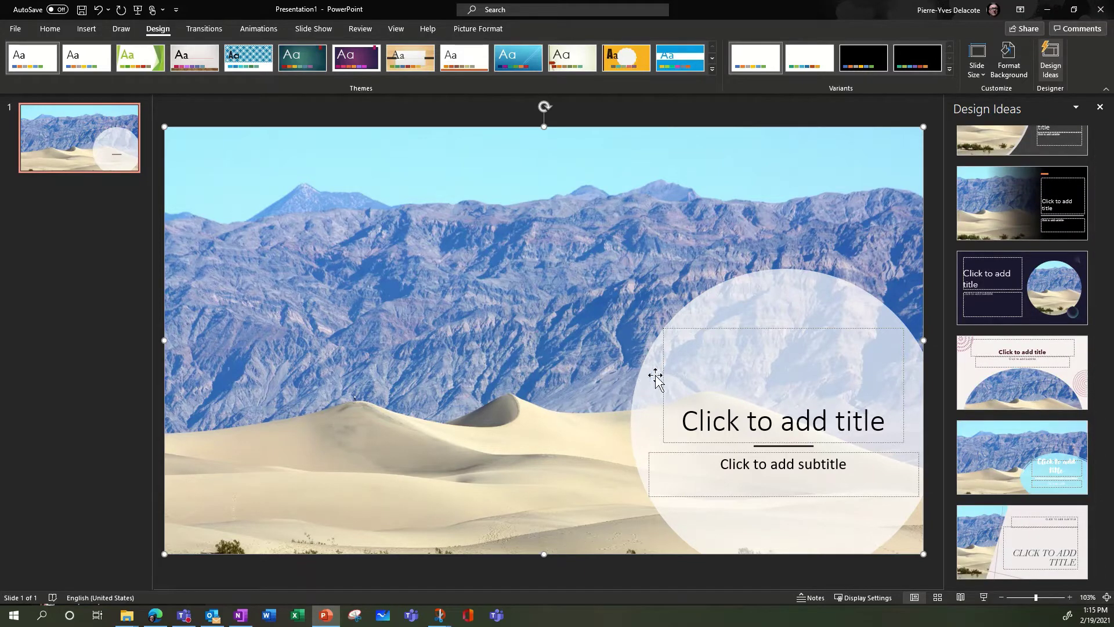
- Insert planet.jpg from the Pictures folder onto the desert slide
{"action": "left_click", "coordinate": [86, 29]}
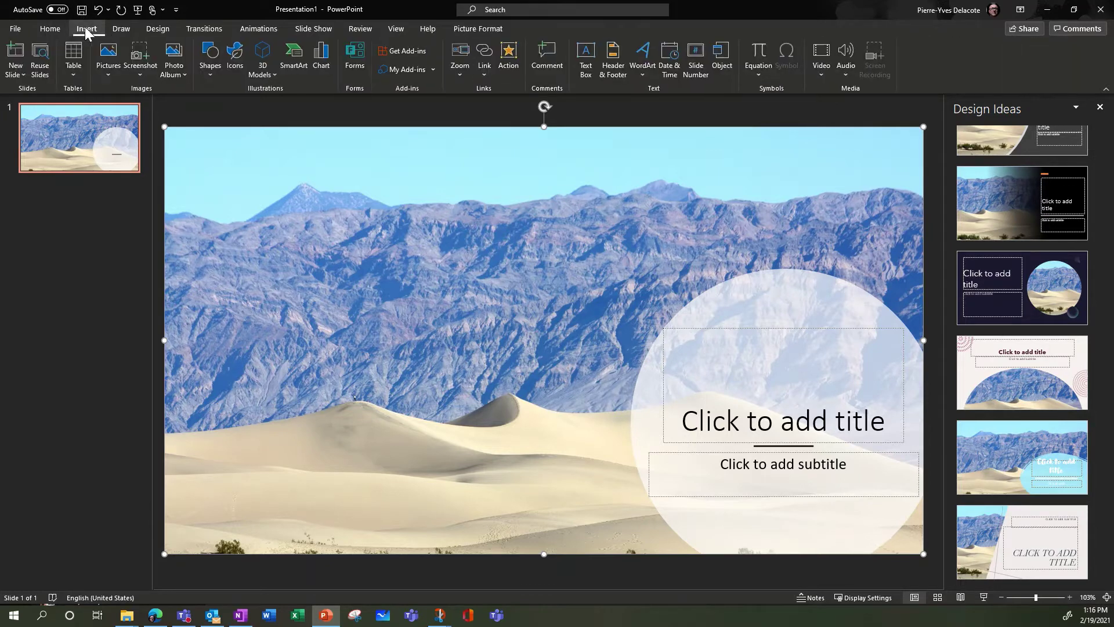
{"action": "left_click", "coordinate": [111, 68]}
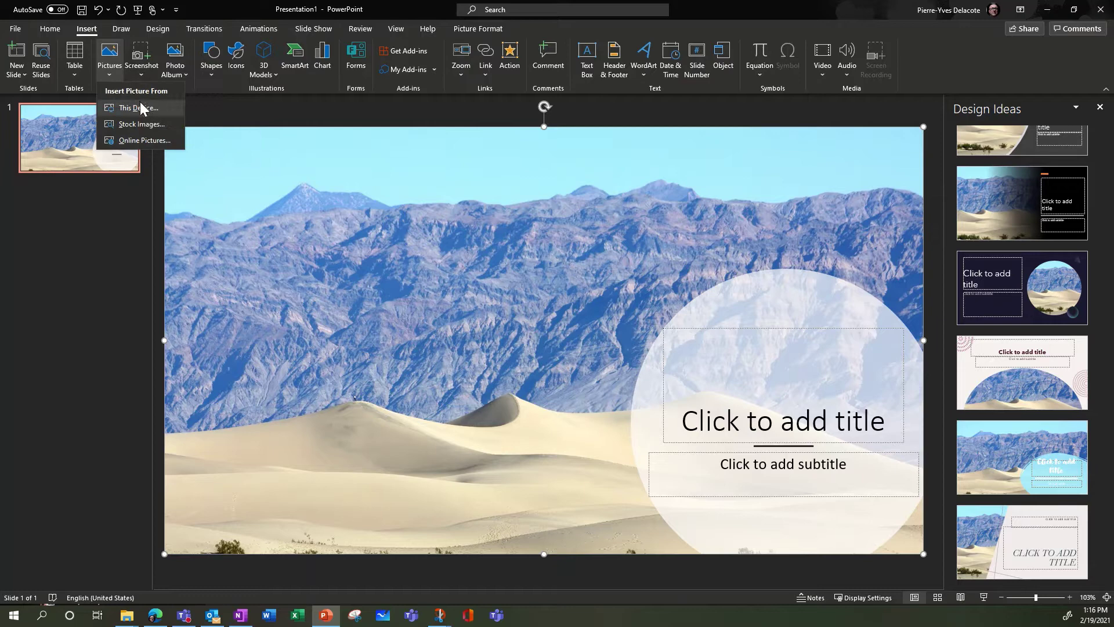
{"action": "left_click", "coordinate": [145, 112]}
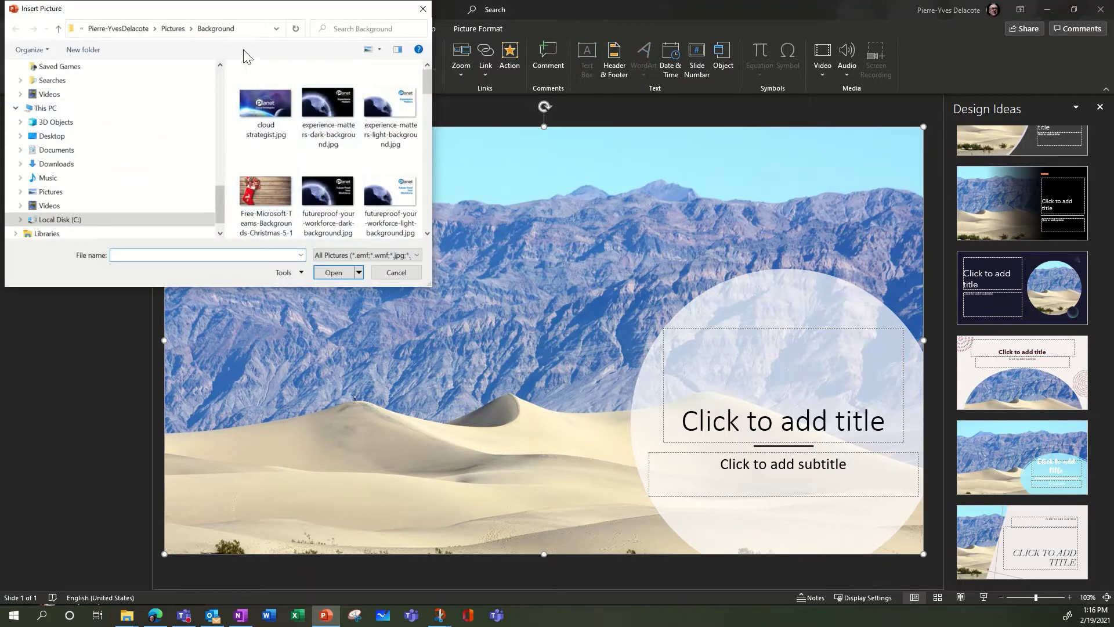
{"action": "left_click", "coordinate": [172, 28]}
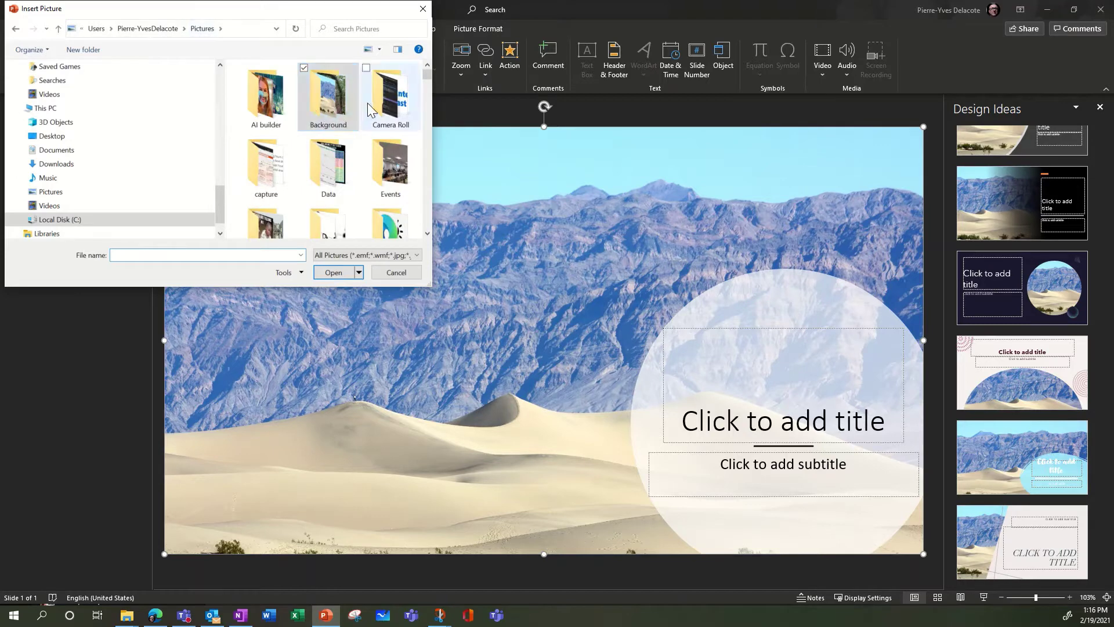
{"action": "scroll", "coordinate": [337, 195], "scroll_direction": "down", "scroll_amount": 10}
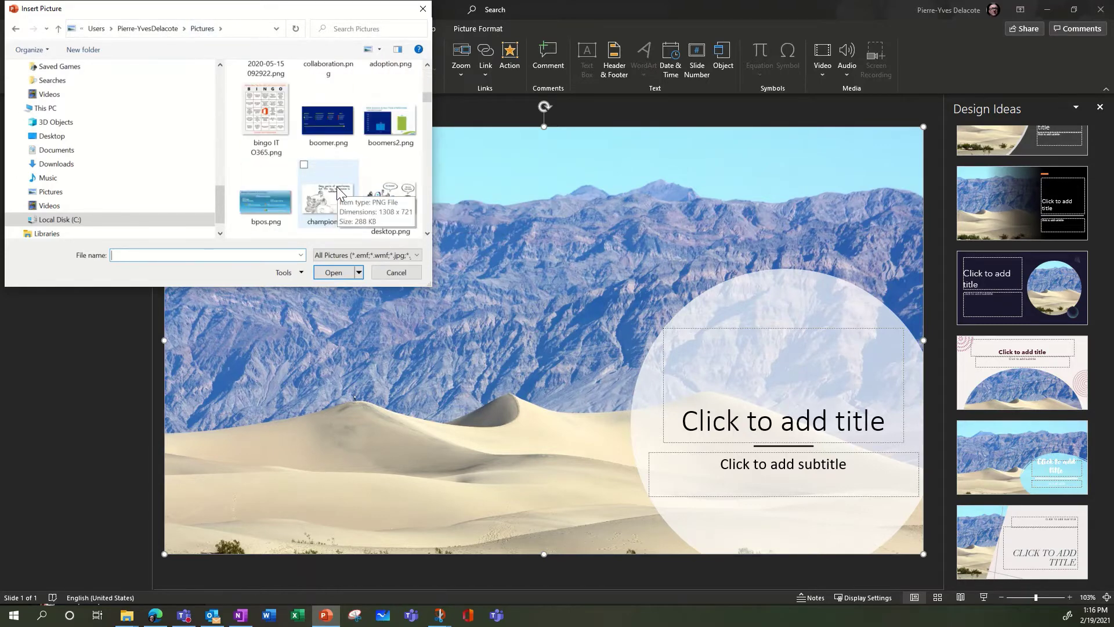
{"action": "left_click", "coordinate": [332, 184]}
{"action": "key", "text": "p"}
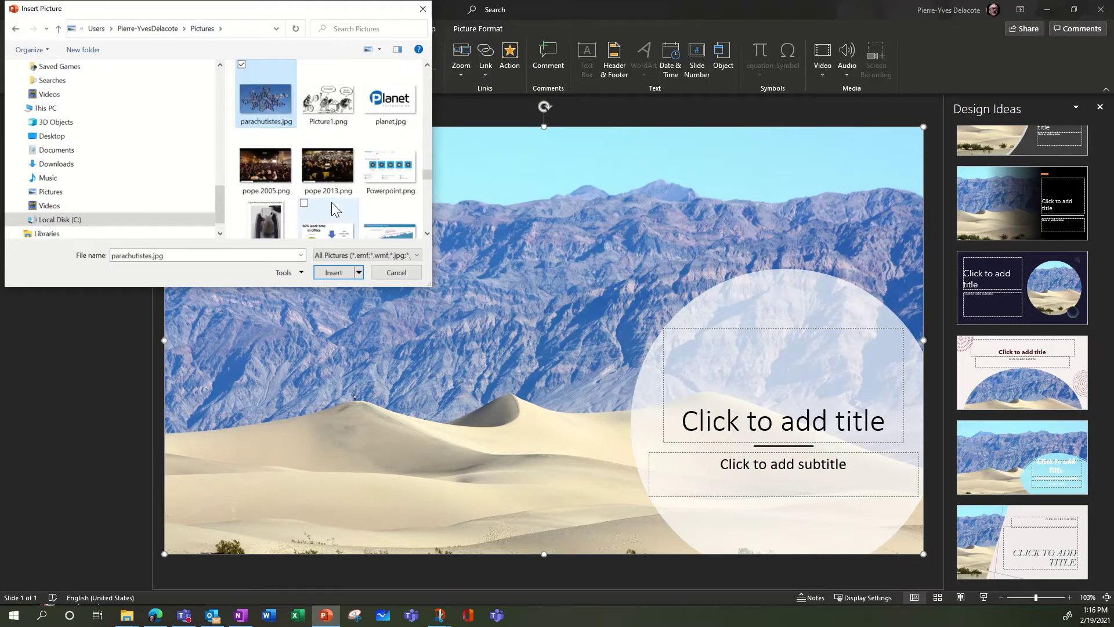
{"action": "double_click", "coordinate": [385, 102]}
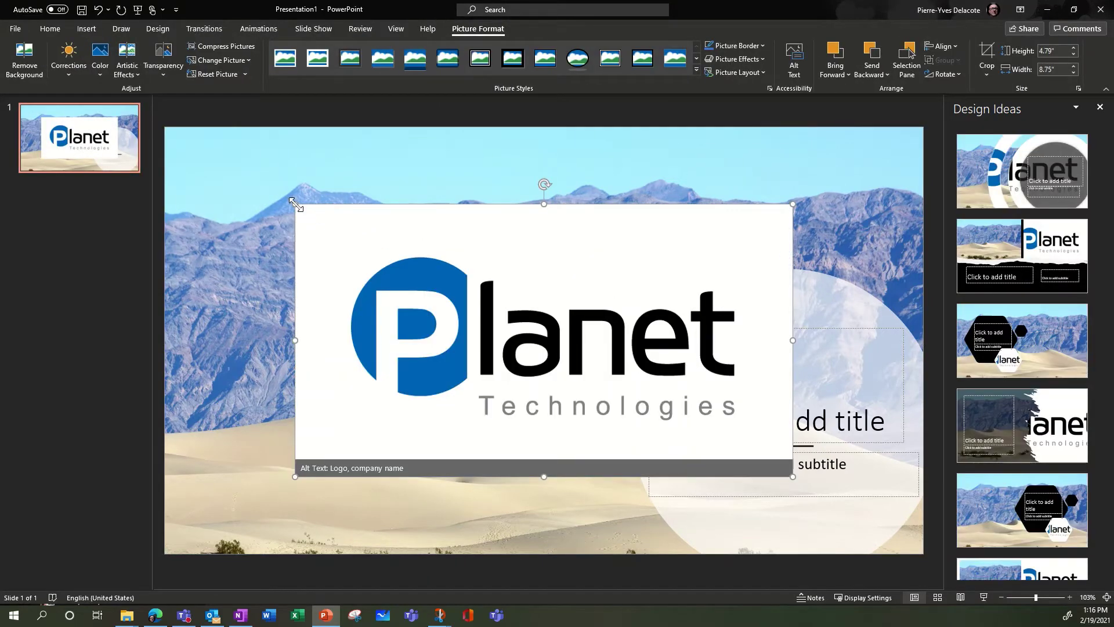
- Shrink the Planet logo onto the circle and make its white background transparent
{"action": "left_click_drag", "start_coordinate": [296, 205], "coordinate": [542, 341]}
{"action": "left_click_drag", "start_coordinate": [682, 385], "coordinate": [734, 368]}
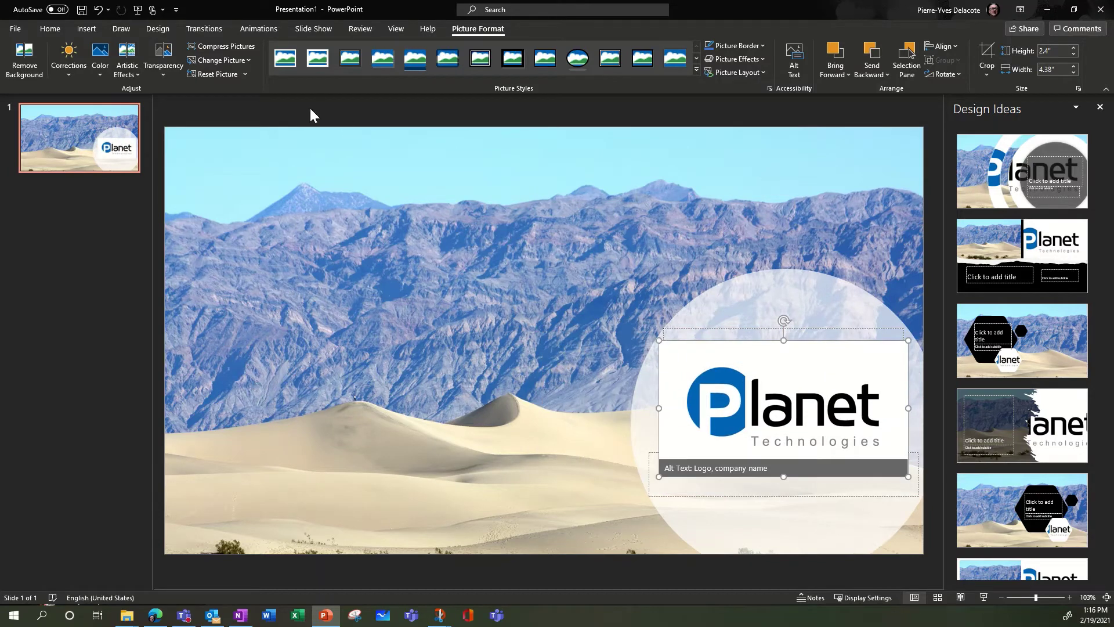
{"action": "left_click", "coordinate": [100, 64]}
{"action": "left_click", "coordinate": [141, 287]}
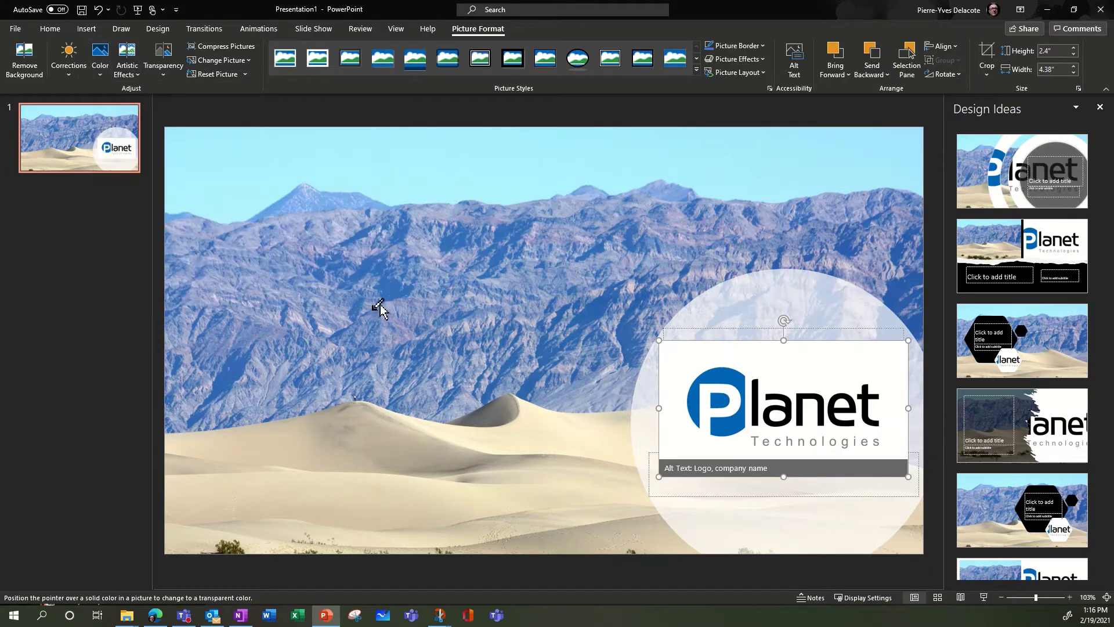
{"action": "left_click", "coordinate": [853, 368]}
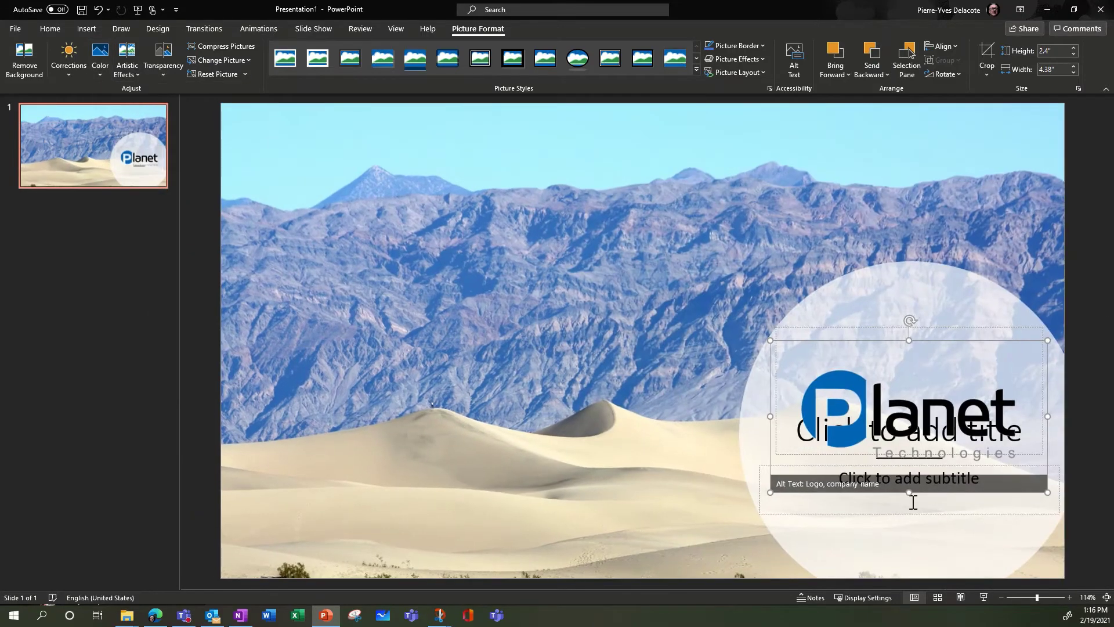
- Delete and restore the background and logo, then nudge the logo up and left in the circle
{"action": "left_click", "coordinate": [809, 512]}
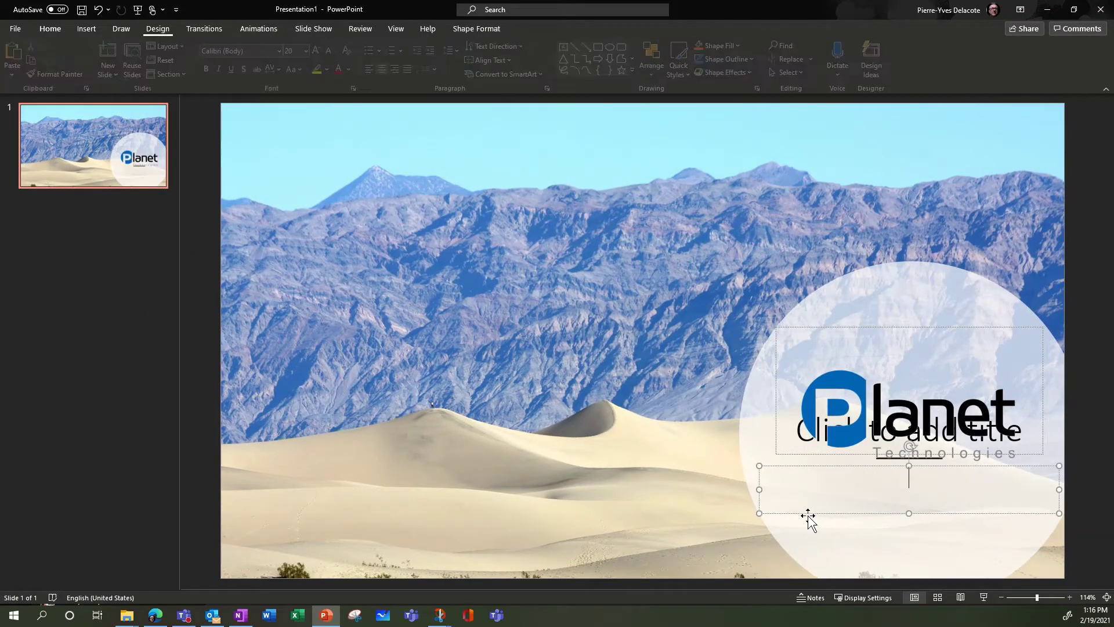
{"action": "left_click", "coordinate": [812, 517]}
{"action": "key", "text": "Delete"}
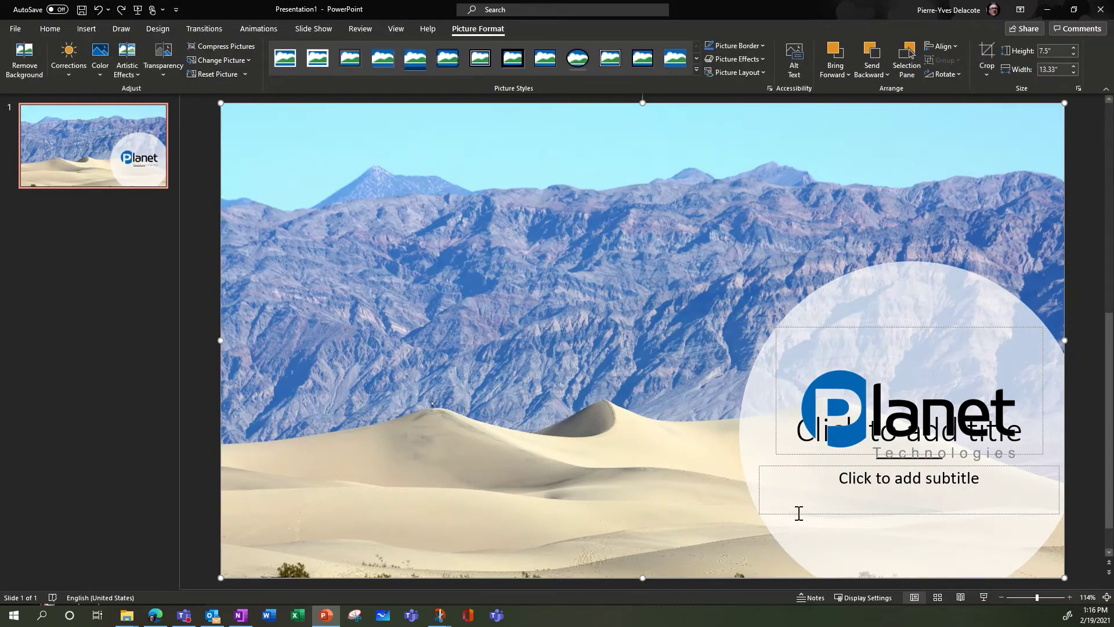
{"action": "left_click", "coordinate": [803, 513]}
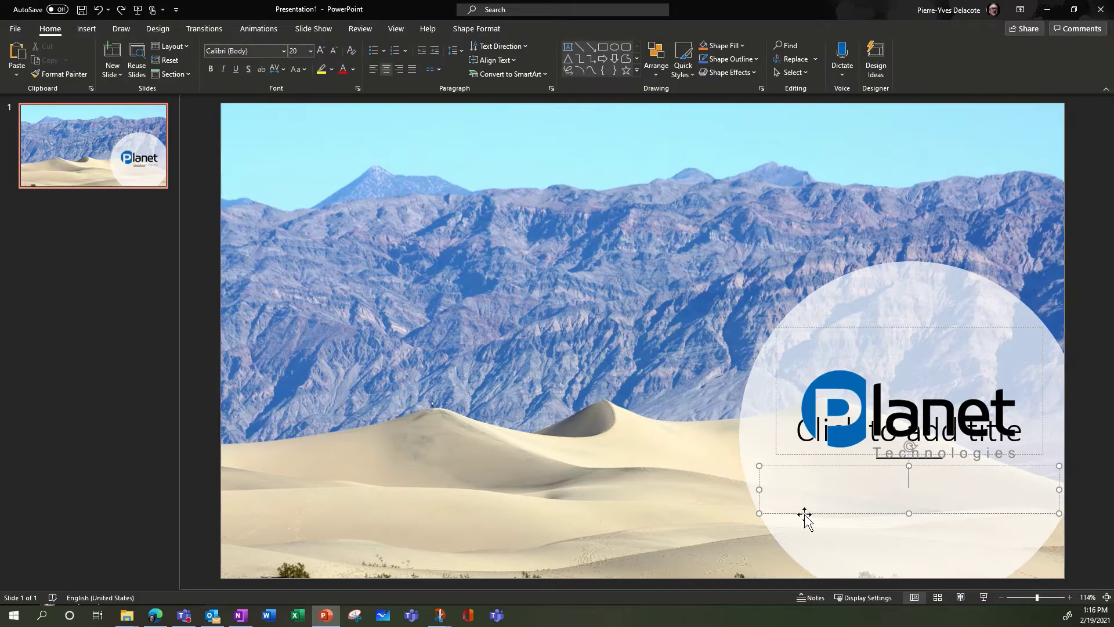
{"action": "left_click", "coordinate": [790, 456]}
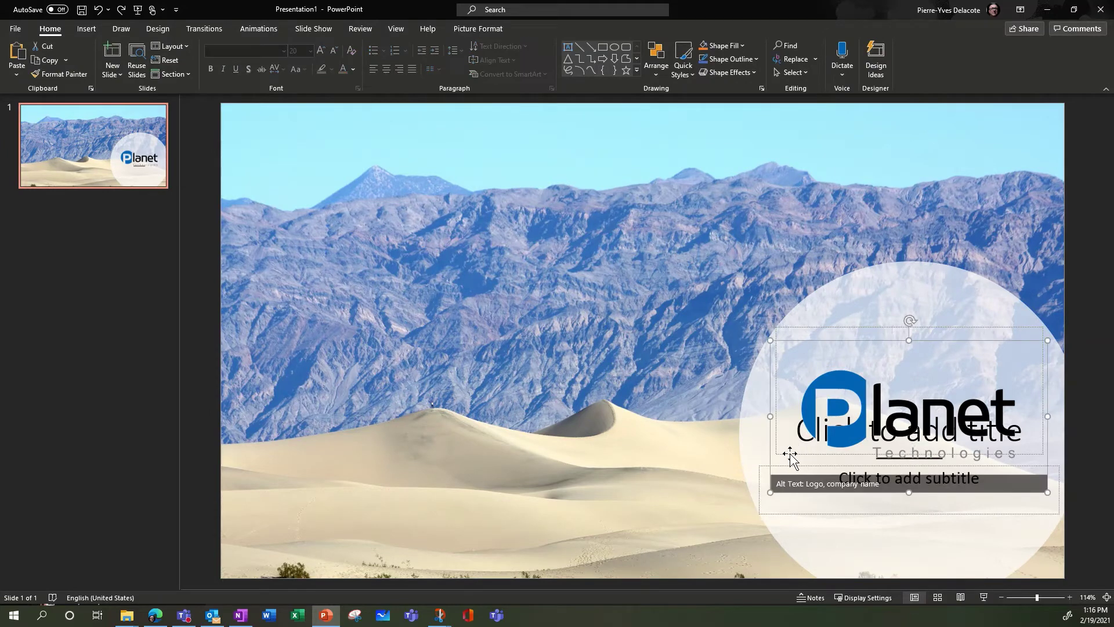
{"action": "key", "text": "Delete"}
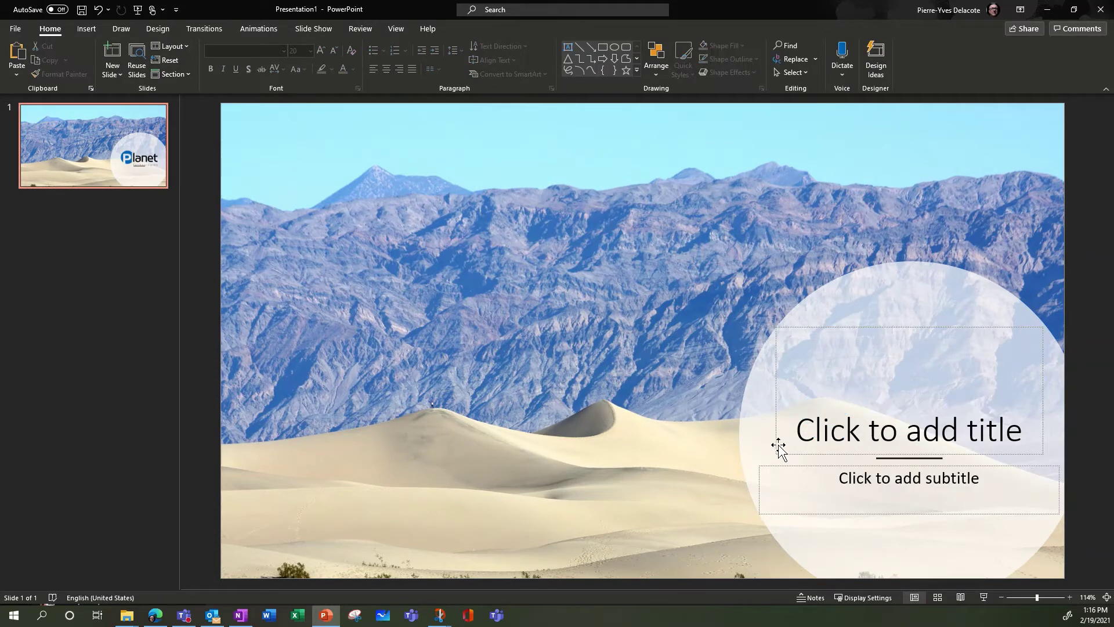
{"action": "left_click", "coordinate": [775, 447]}
{"action": "key", "text": "Delete"}
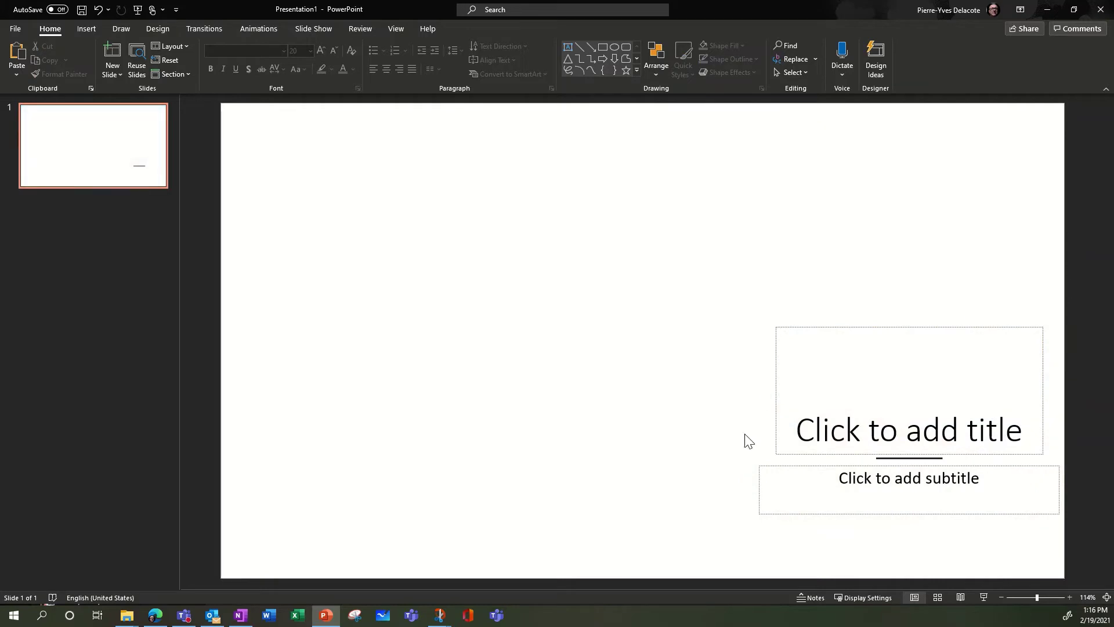
{"action": "left_click", "coordinate": [98, 10]}
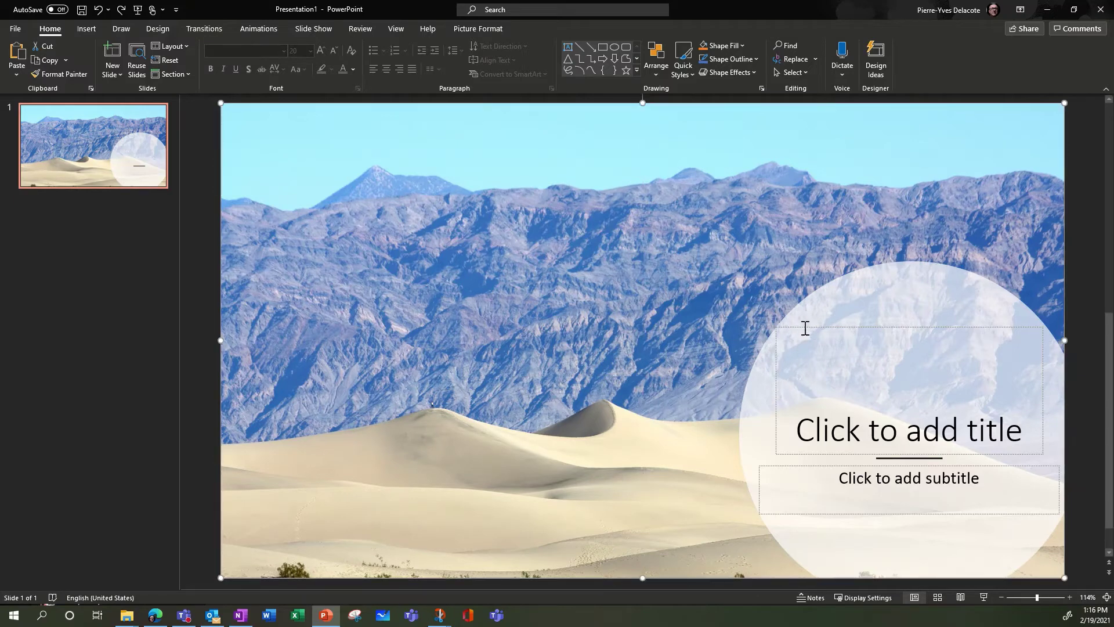
{"action": "key", "text": "Delete"}
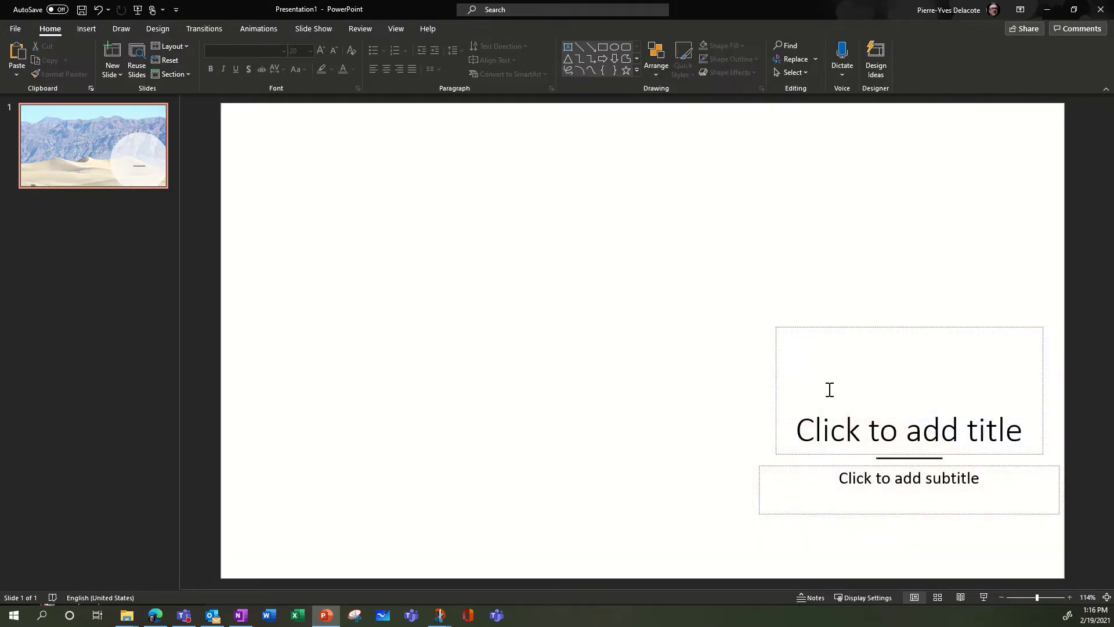
{"action": "left_click", "coordinate": [99, 9]}
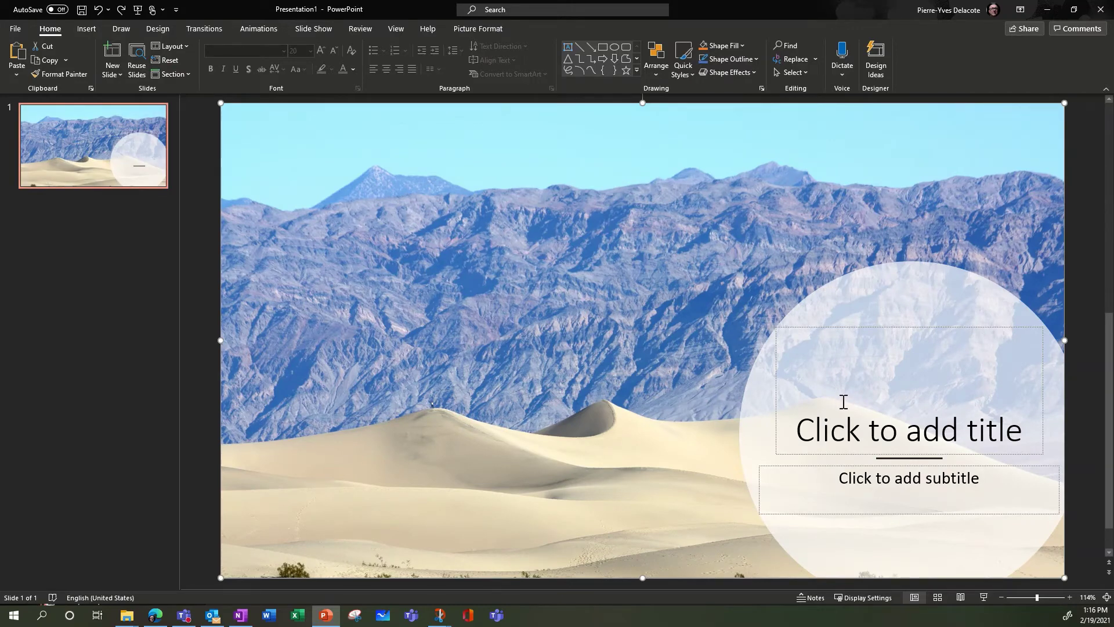
{"action": "left_click", "coordinate": [99, 9]}
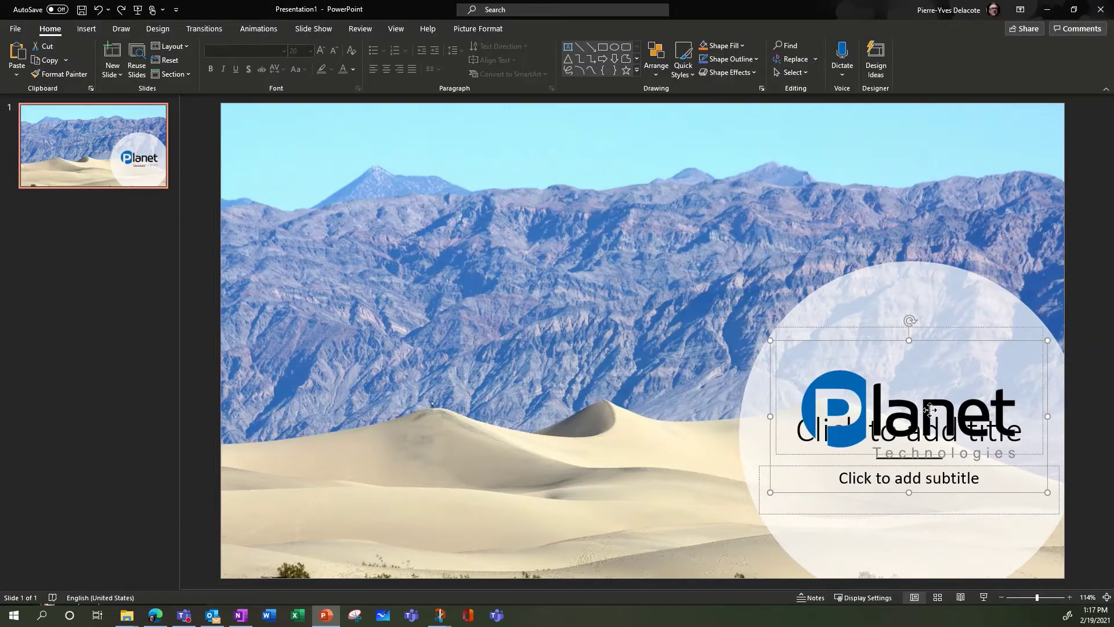
{"action": "left_click_drag", "start_coordinate": [929, 408], "coordinate": [922, 385]}
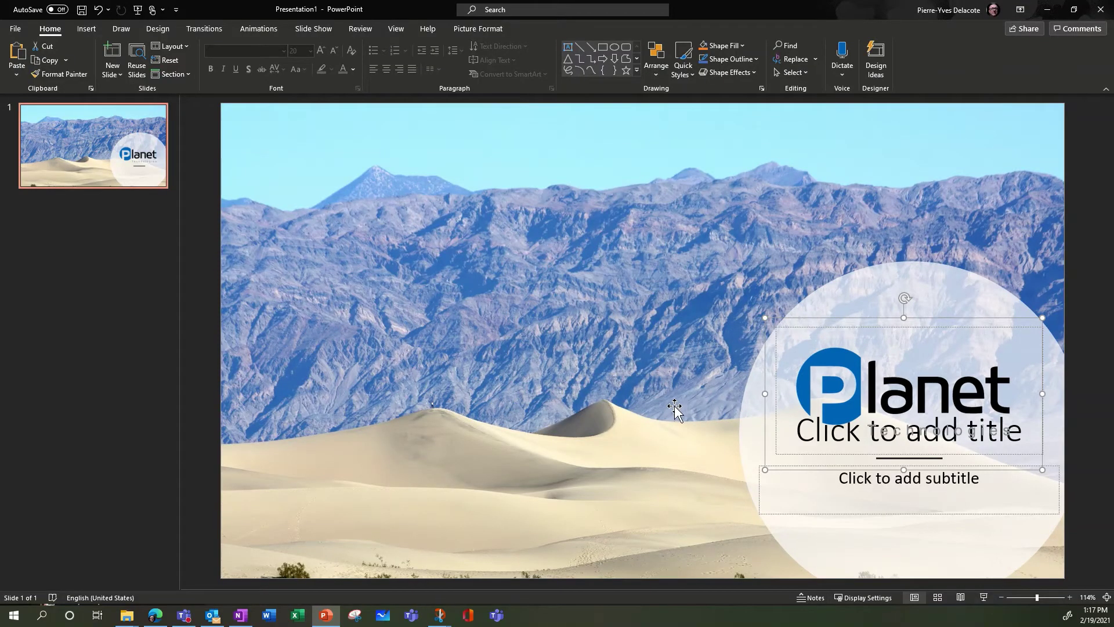
- Open the full Save As dialog in This PC's Documents folder for Presentation1.pptx
{"action": "left_click", "coordinate": [15, 29]}
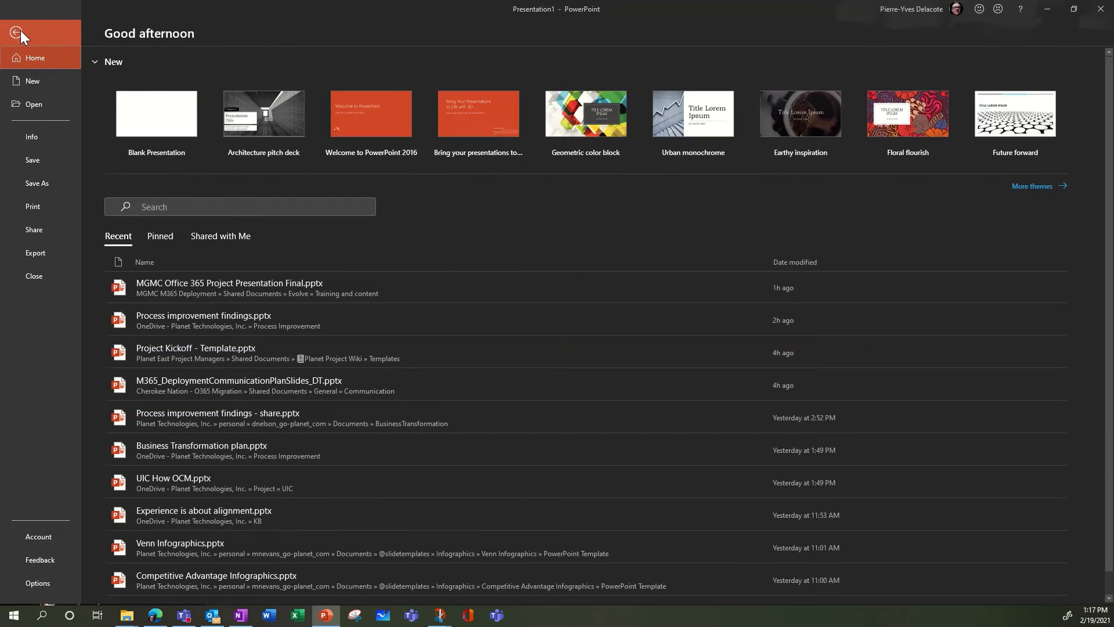
{"action": "left_click", "coordinate": [44, 159]}
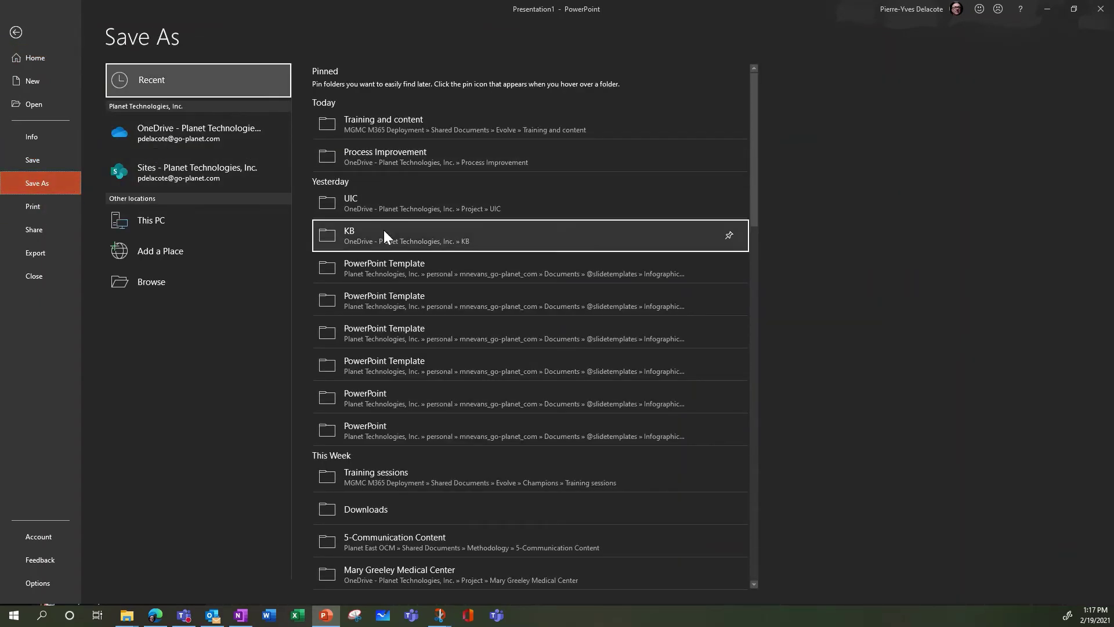
{"action": "left_click", "coordinate": [220, 218]}
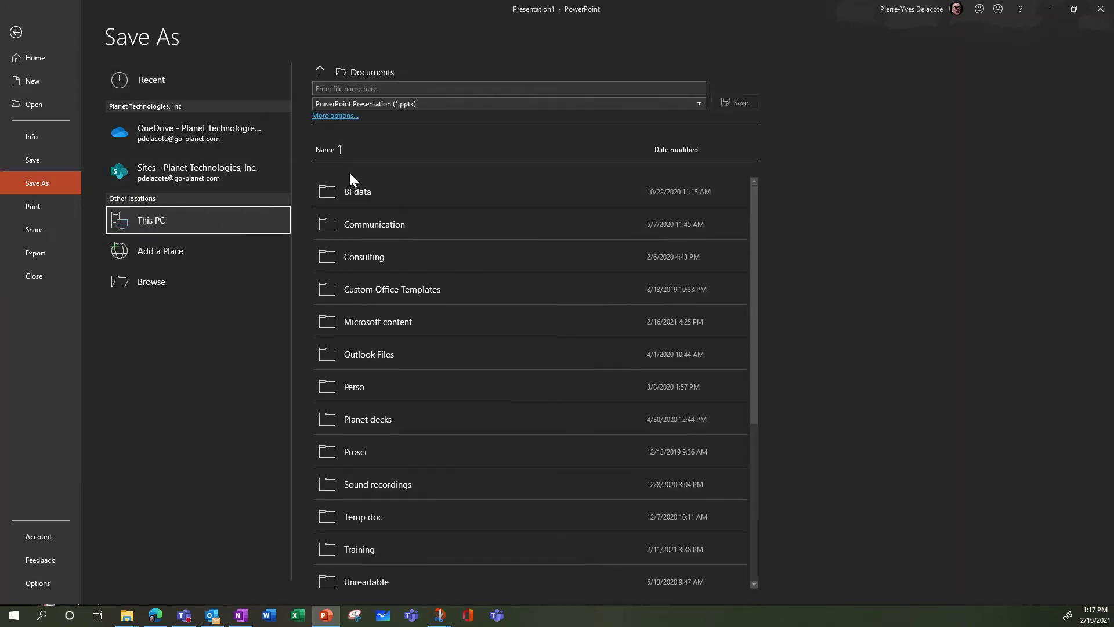
{"action": "left_click", "coordinate": [342, 116]}
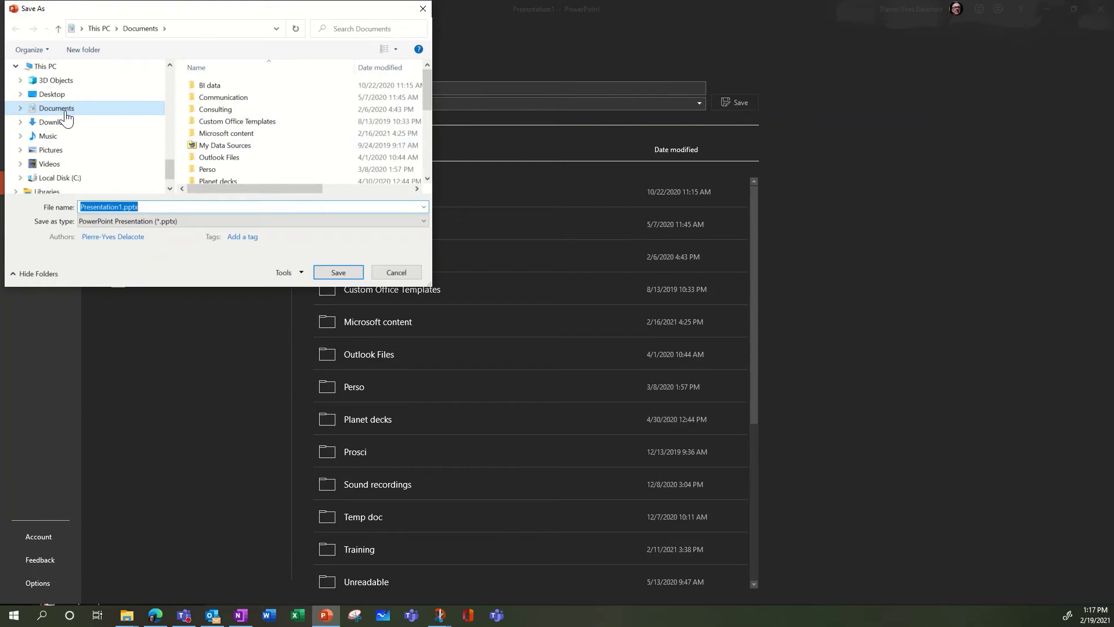
- Export only the current slide as JPEG 'planet desert bkgd' into Pictures\Background
{"action": "left_click", "coordinate": [50, 150]}
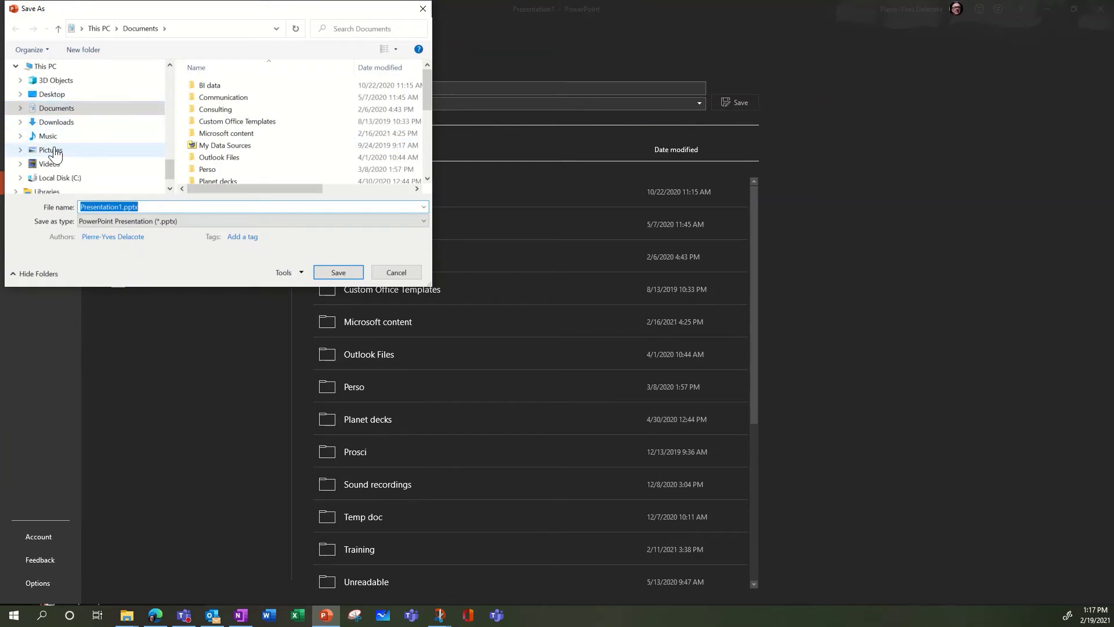
{"action": "double_click", "coordinate": [290, 100]}
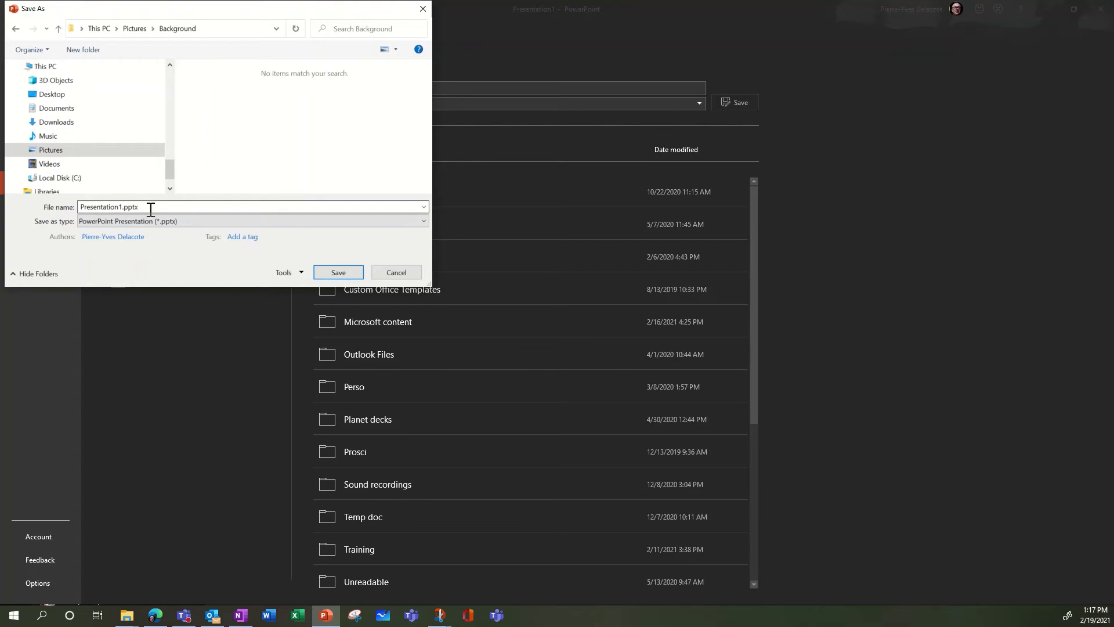
{"action": "left_click", "coordinate": [176, 223]}
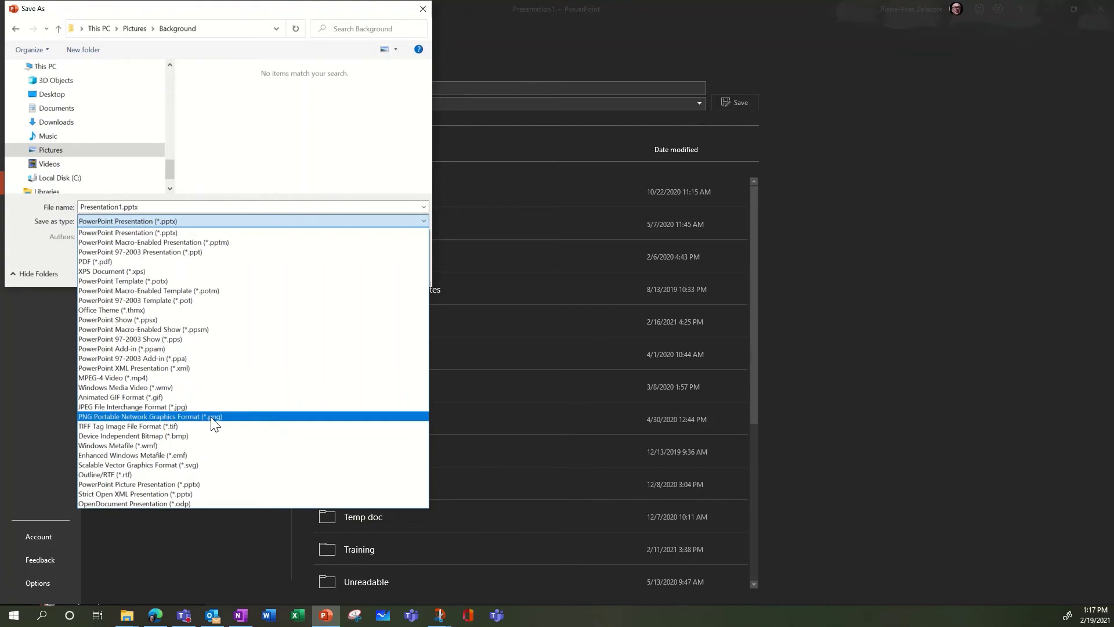
{"action": "left_click", "coordinate": [199, 407]}
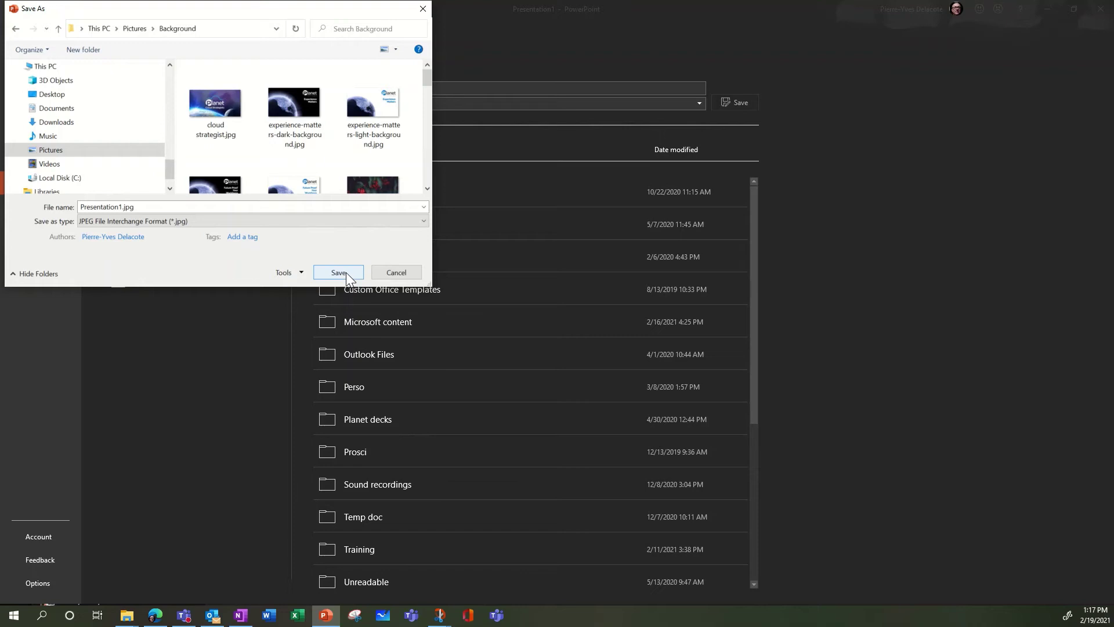
{"action": "double_click", "coordinate": [119, 207]}
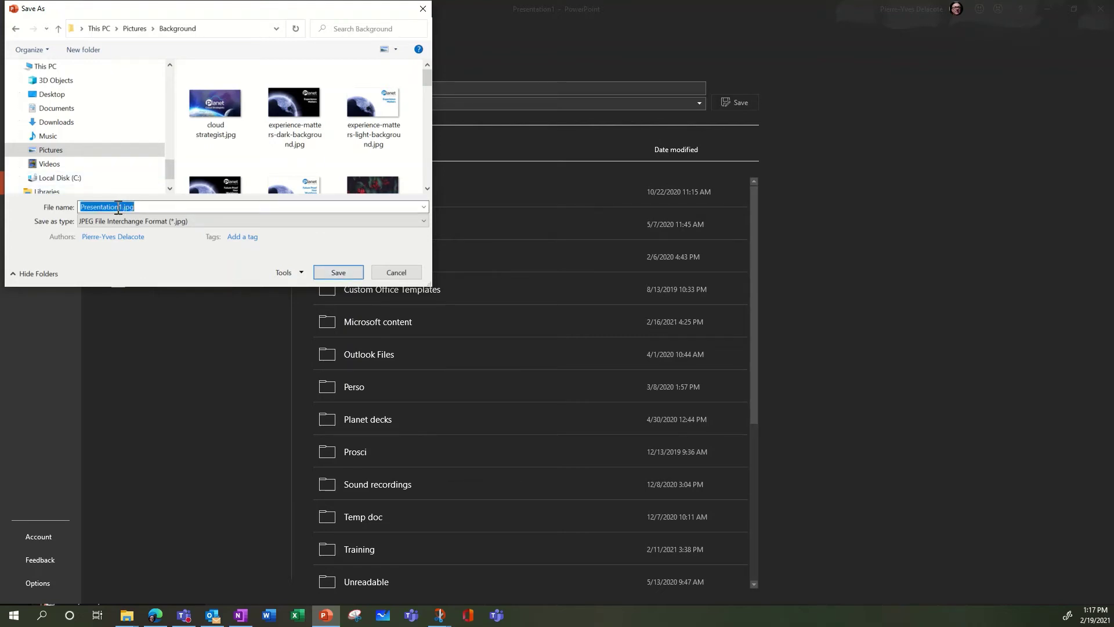
{"action": "left_click", "coordinate": [91, 207]}
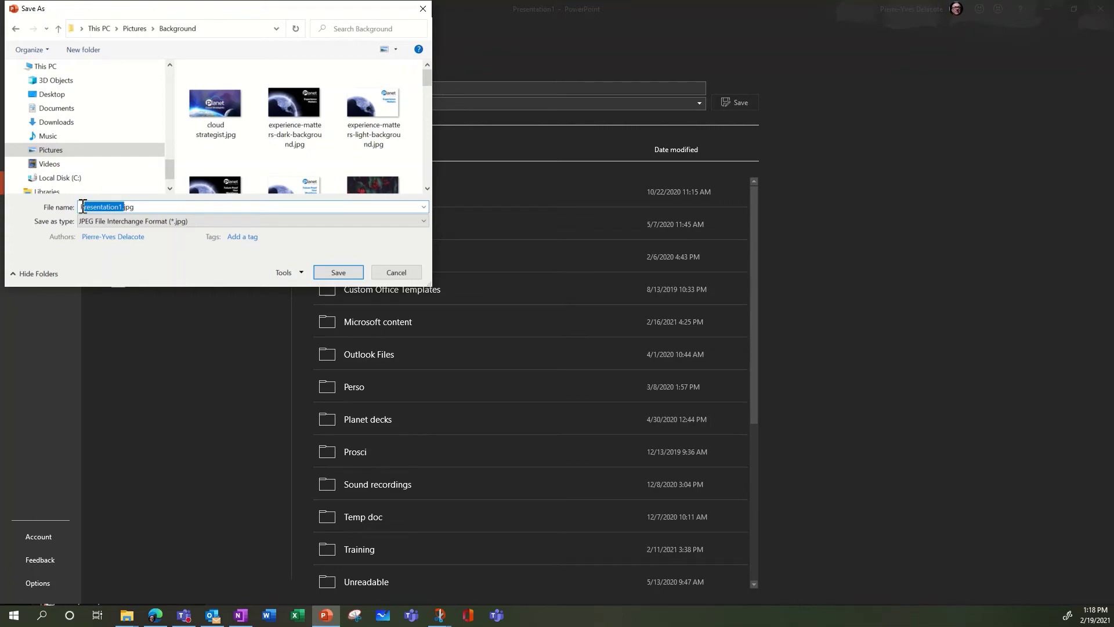
{"action": "left_click_drag", "start_coordinate": [81, 208], "coordinate": [109, 207]}
{"action": "type", "text": "p"}
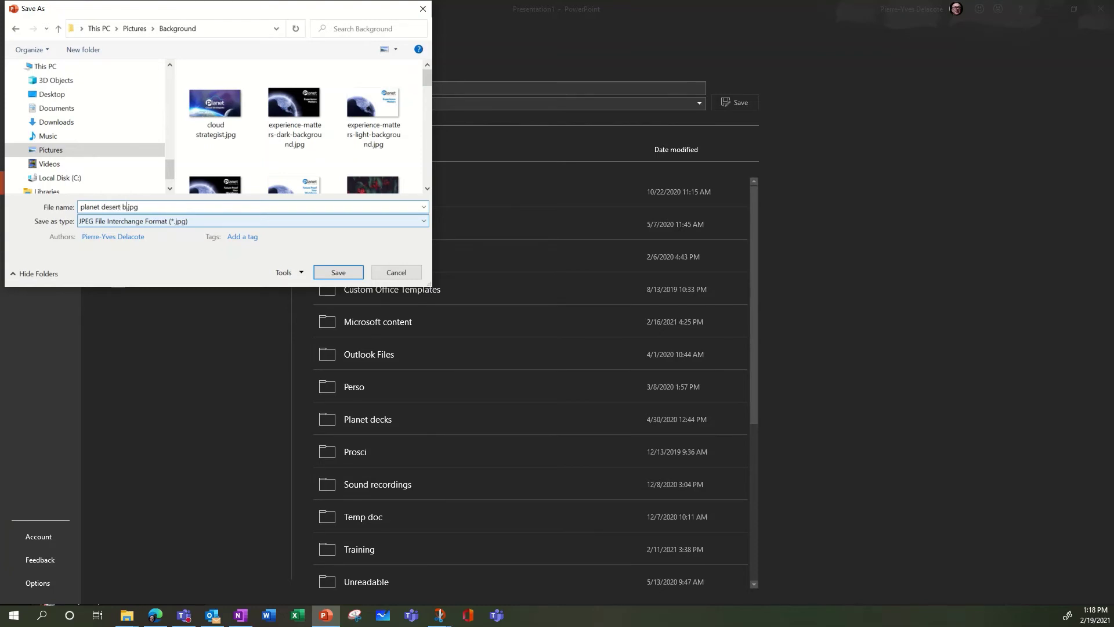
{"action": "type", "text": "lanet desert bkg"}
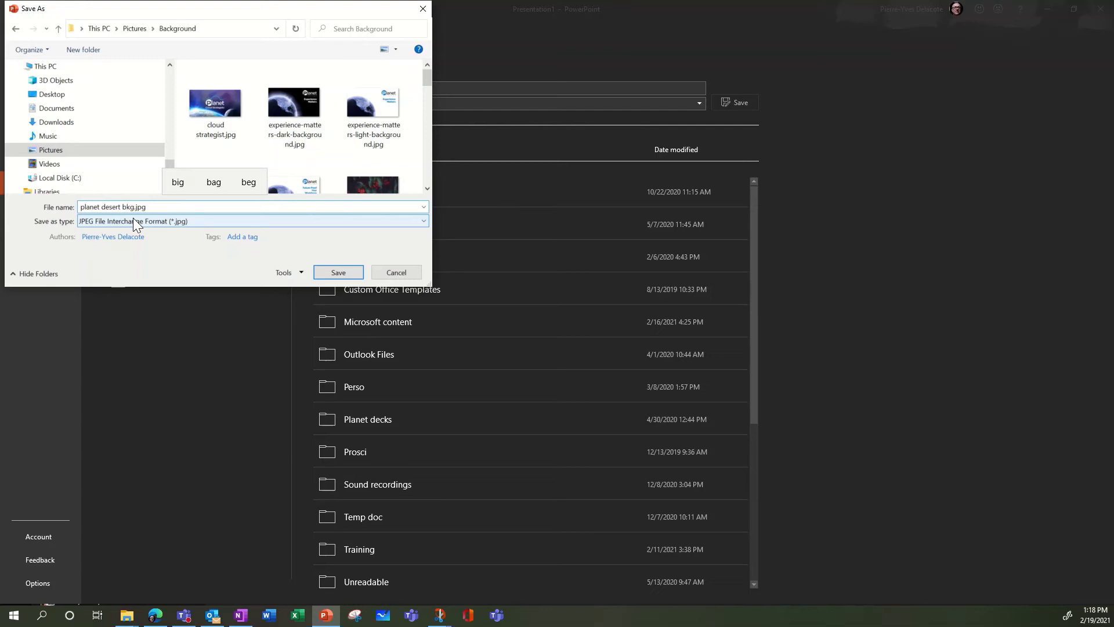
{"action": "type", "text": "d"}
{"action": "left_click", "coordinate": [338, 272]}
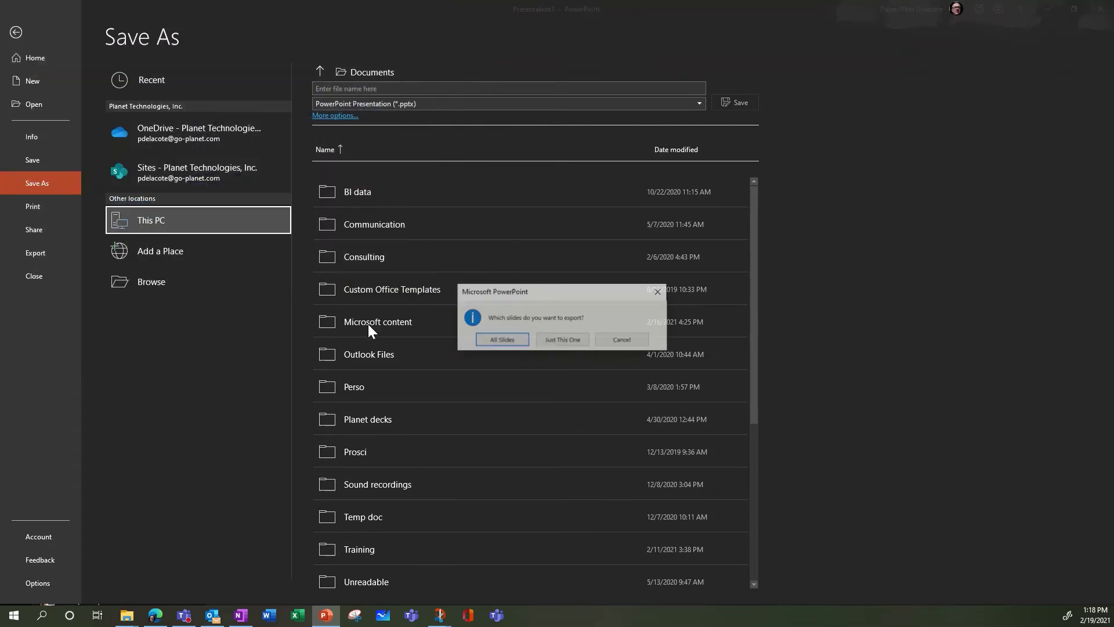
{"action": "left_click", "coordinate": [568, 340]}
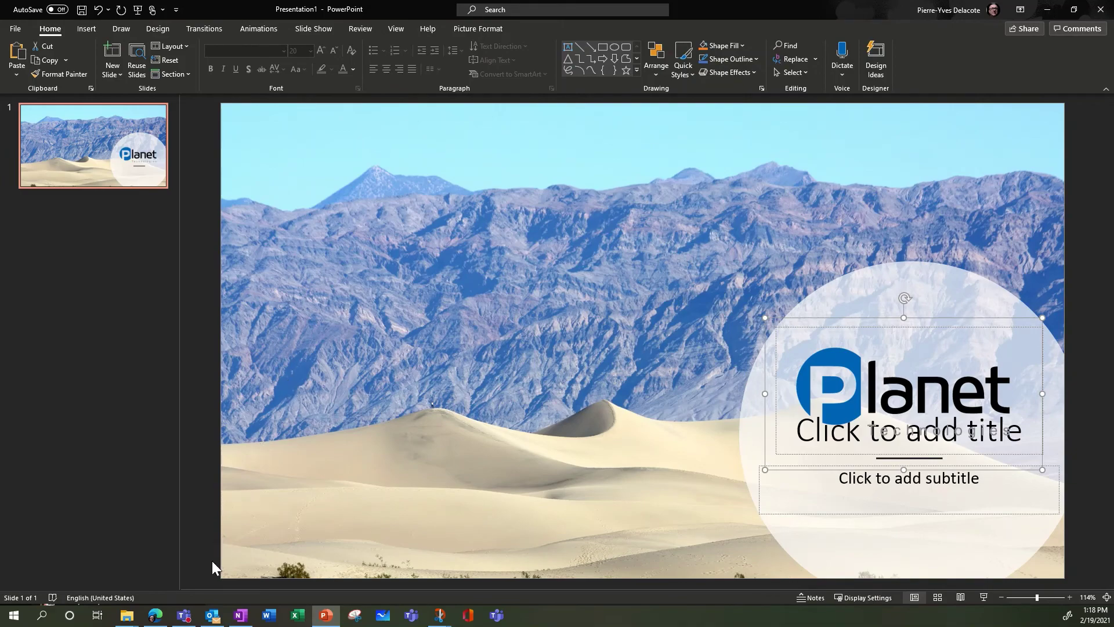
- In Teams, open the Demo Pydel General channel and start a new meeting there
{"action": "left_click", "coordinate": [185, 615]}
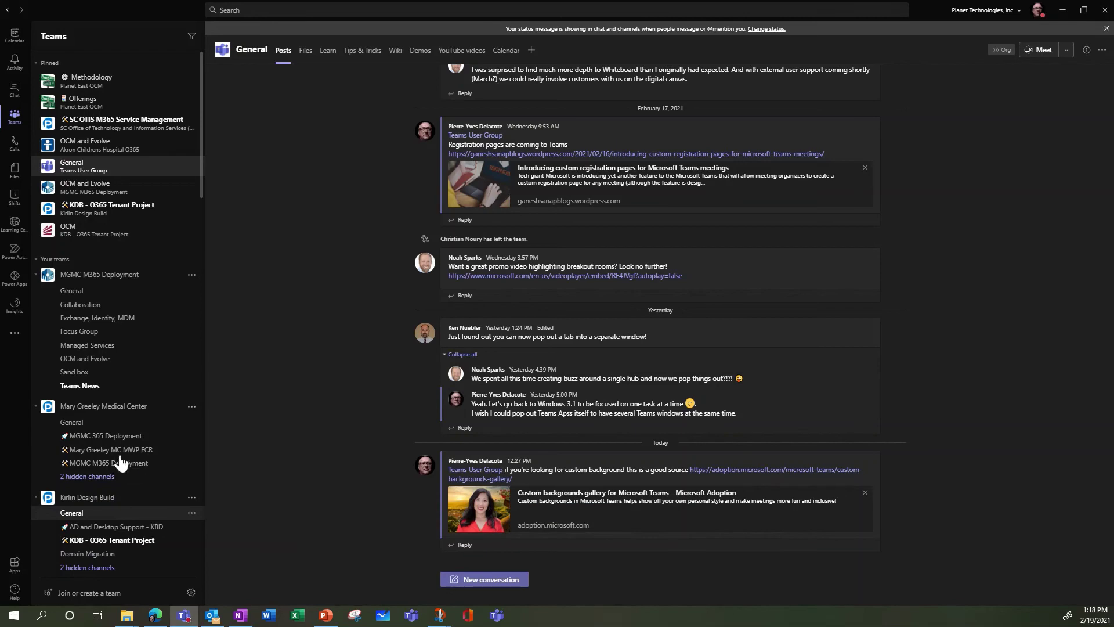
{"action": "scroll", "coordinate": [120, 462], "scroll_direction": "down", "scroll_amount": 10}
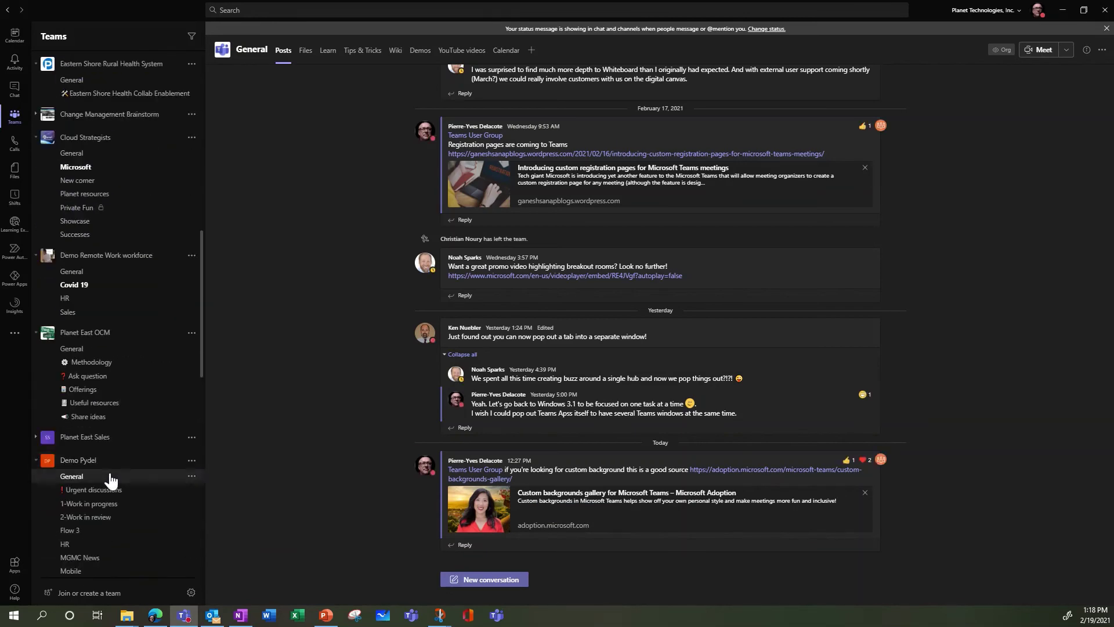
{"action": "left_click", "coordinate": [133, 479]}
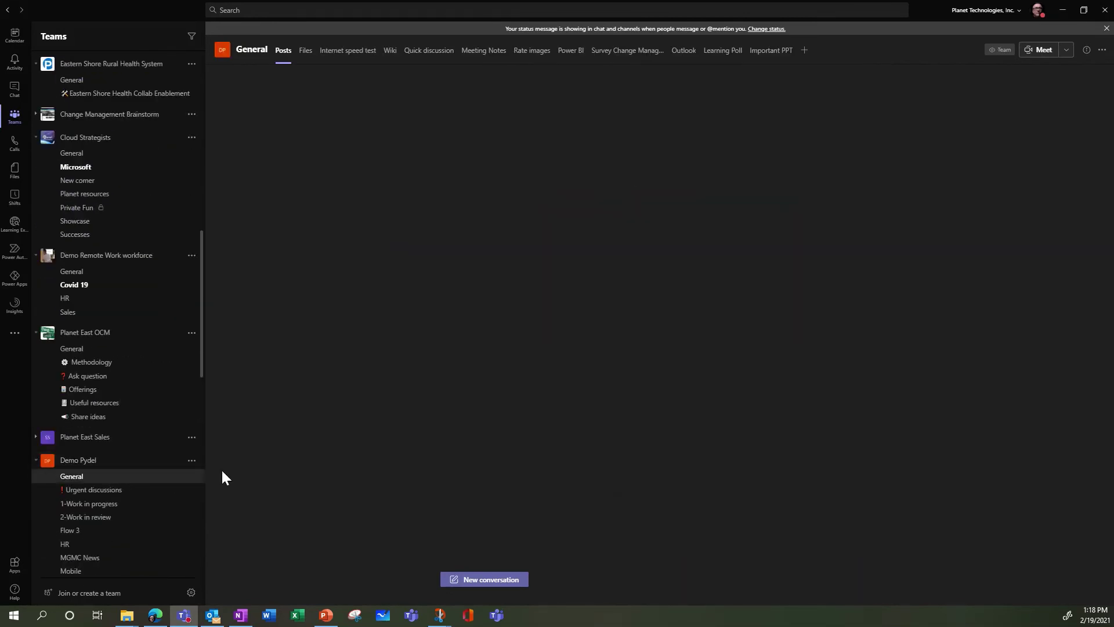
{"action": "left_click", "coordinate": [1039, 49]}
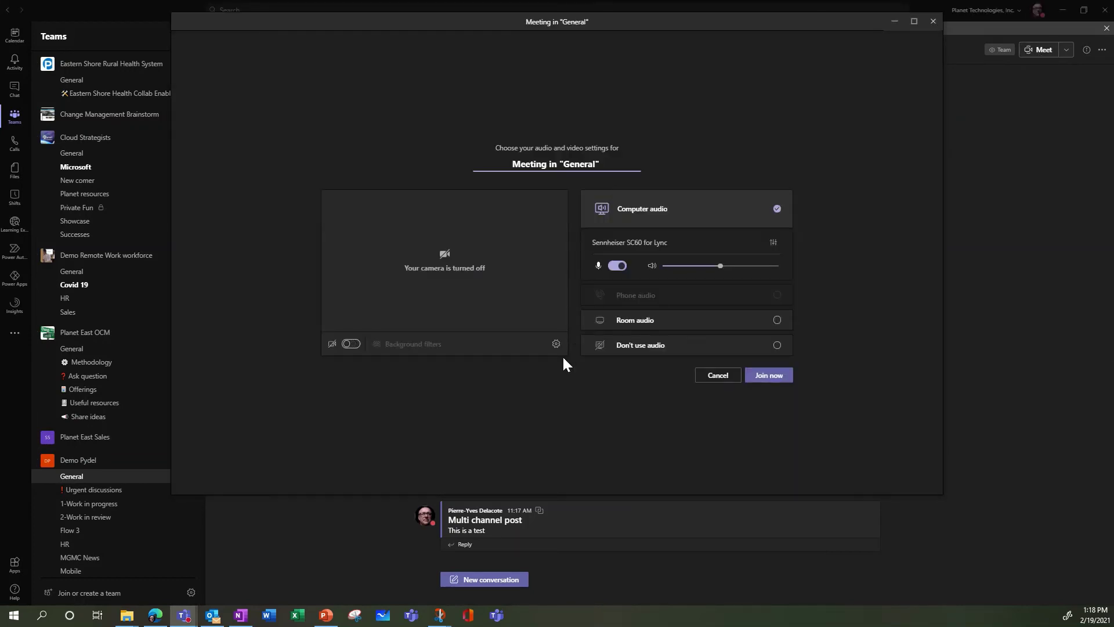
- Turn the camera on and upload planet desert bkgd.jpg as a custom background
{"action": "left_click", "coordinate": [351, 344]}
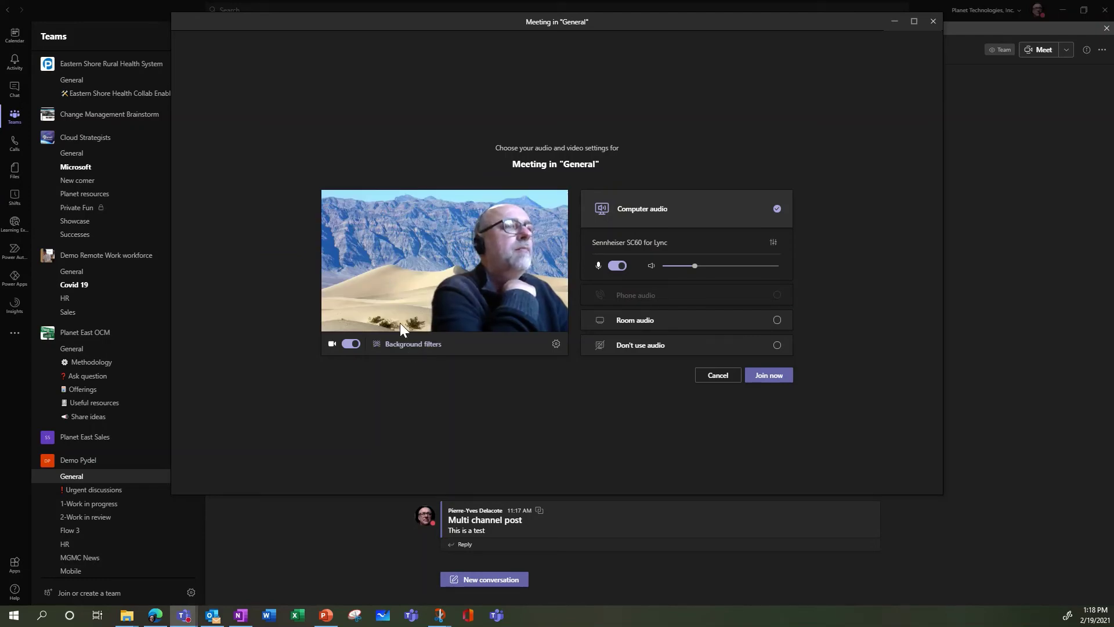
{"action": "left_click", "coordinate": [413, 344]}
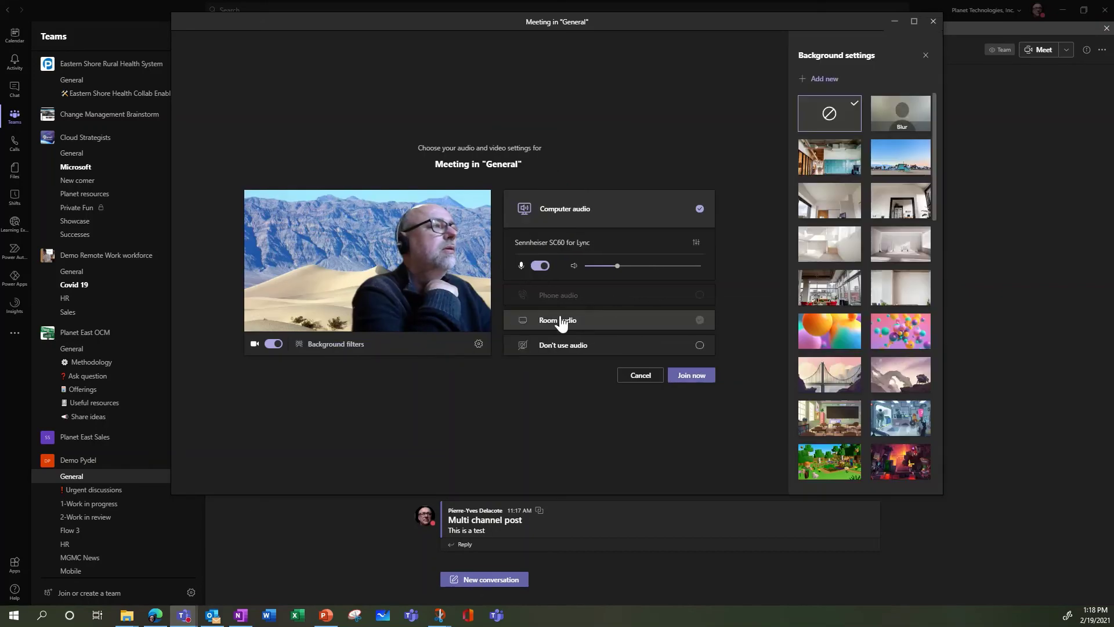
{"action": "left_click", "coordinate": [836, 84]}
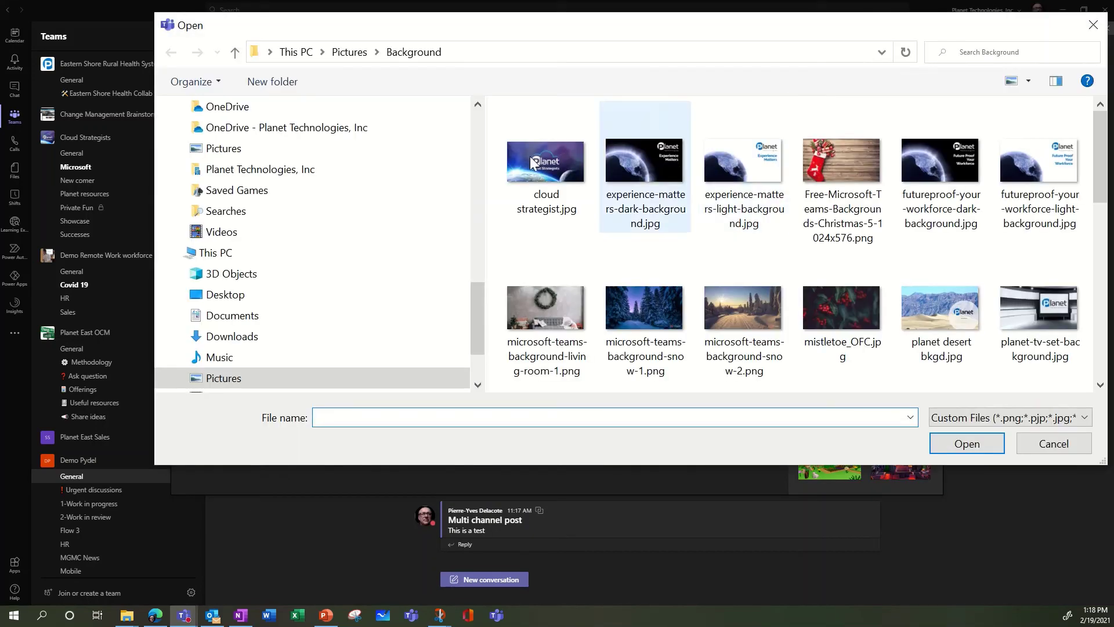
{"action": "left_click", "coordinate": [960, 320]}
{"action": "left_click", "coordinate": [960, 445]}
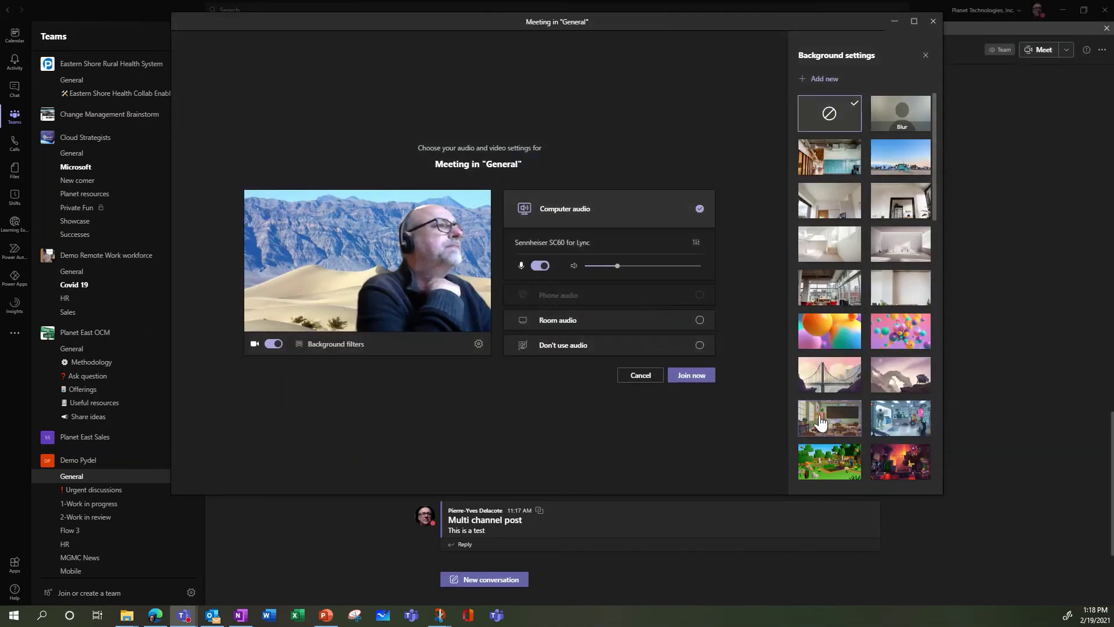
- Join the General channel meeting with the planet desert background applied
{"action": "left_click", "coordinate": [695, 376]}
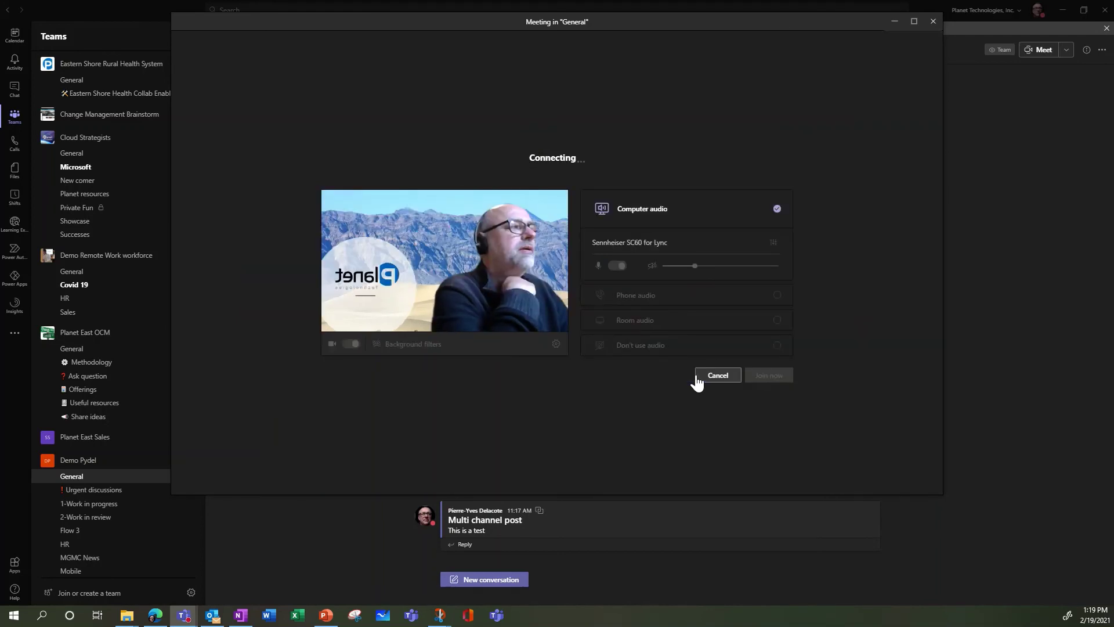